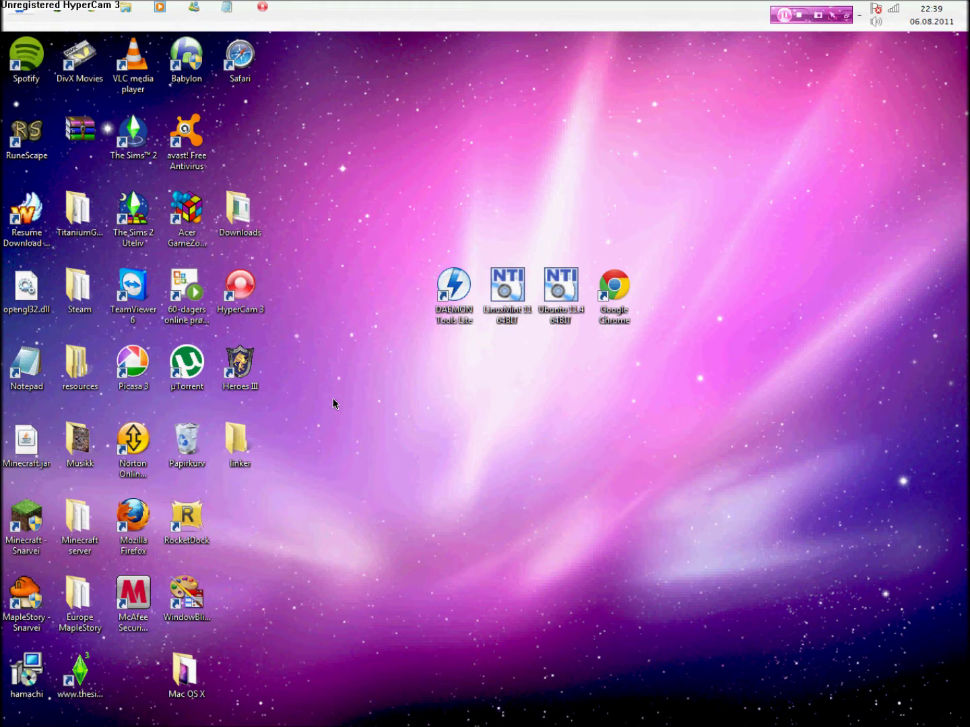
- Add the line '64 or 32 bit ;D' below the Linux Mint/Ubuntu note, then minimize Notepad
{"action": "left_click", "coordinate": [228, 7]}
{"action": "left_click", "coordinate": [269, 70]}
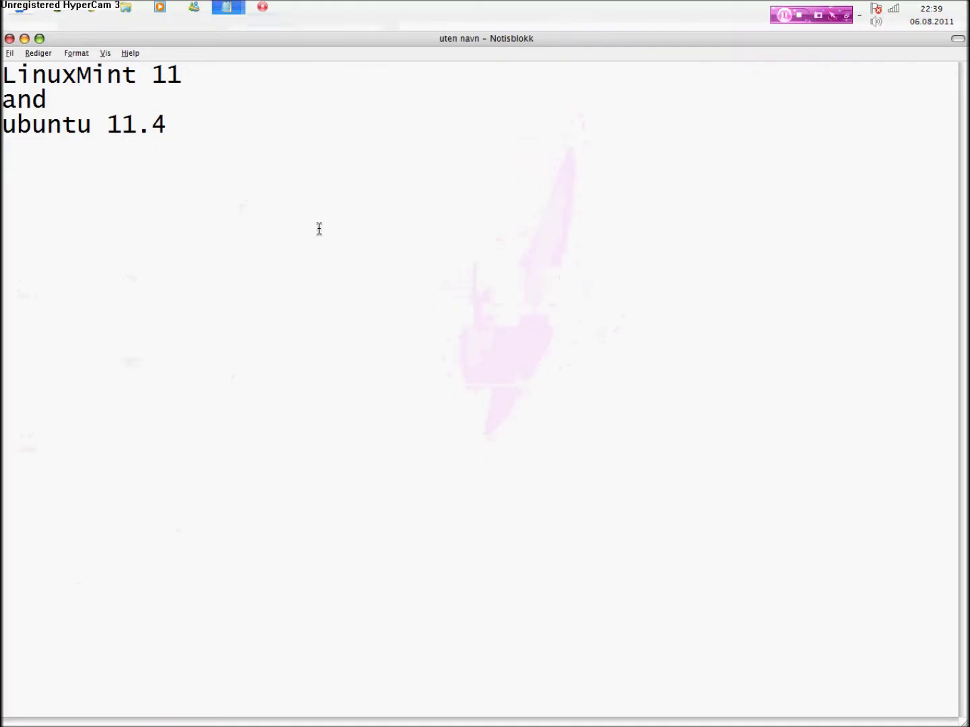
{"action": "key", "text": "ctrl+a"}
{"action": "left_click", "coordinate": [208, 125]}
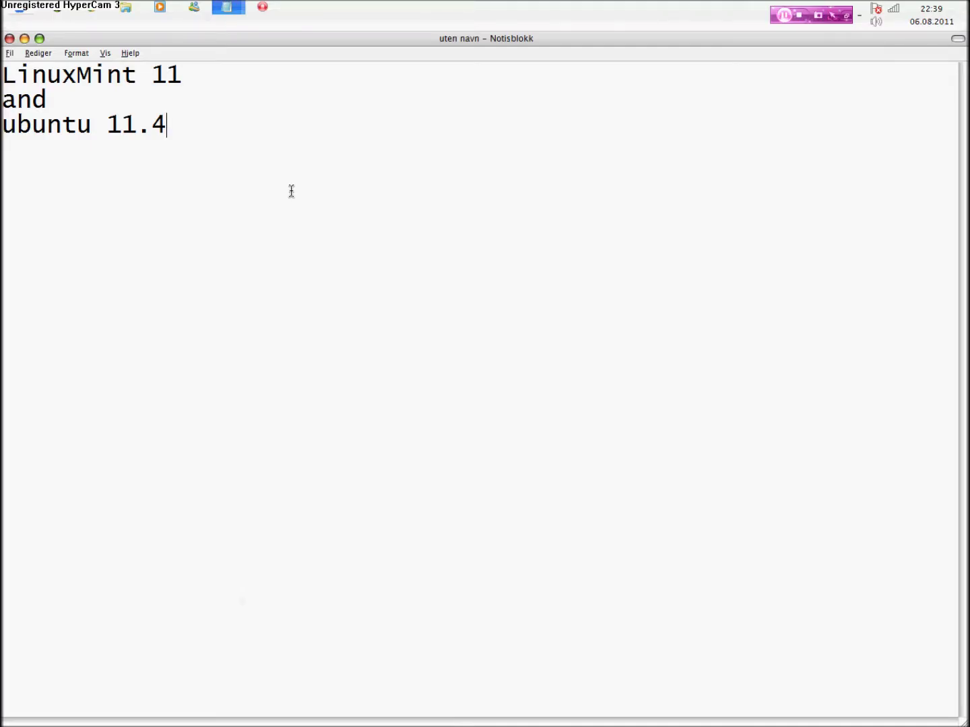
{"action": "key", "text": "Return"}
{"action": "type", "text": "6"}
{"action": "type", "text": "4 or "}
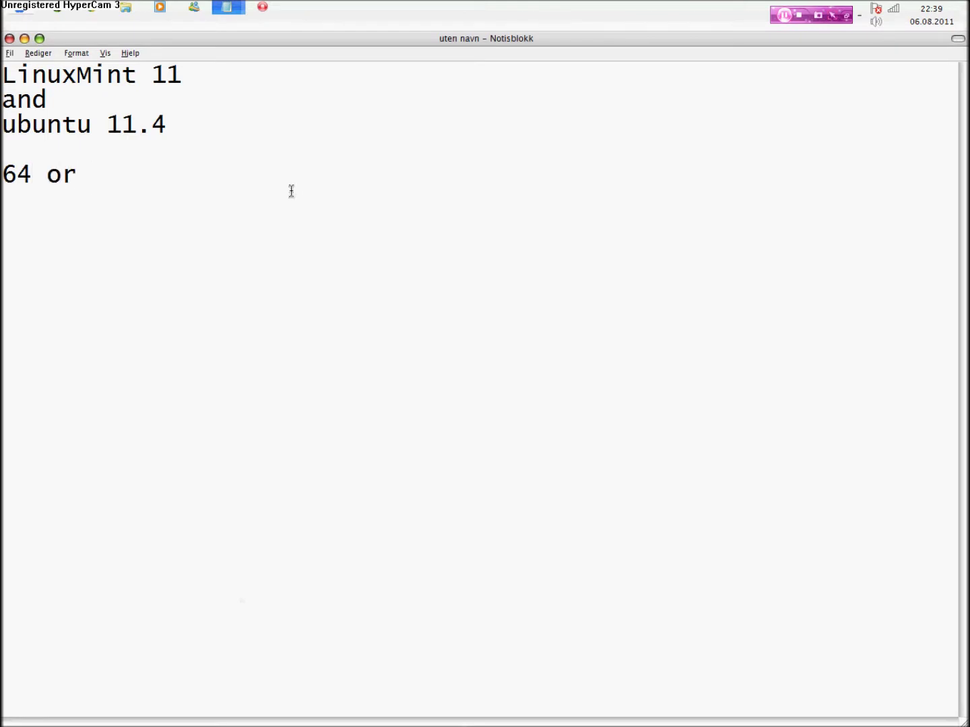
{"action": "type", "text": "32 bit "}
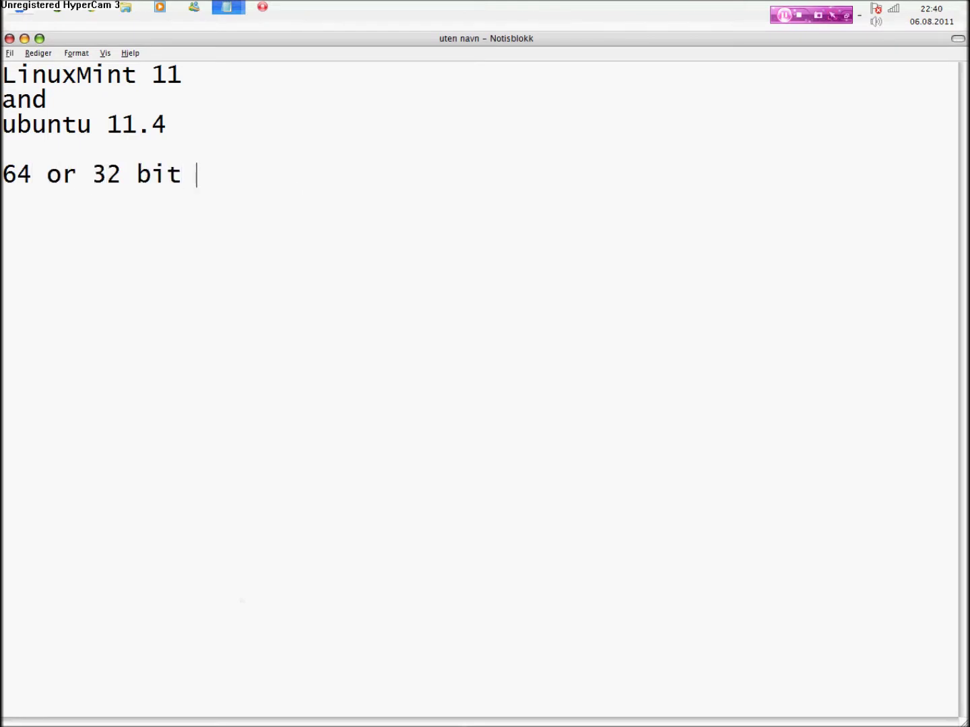
{"action": "type", "text": ";D"}
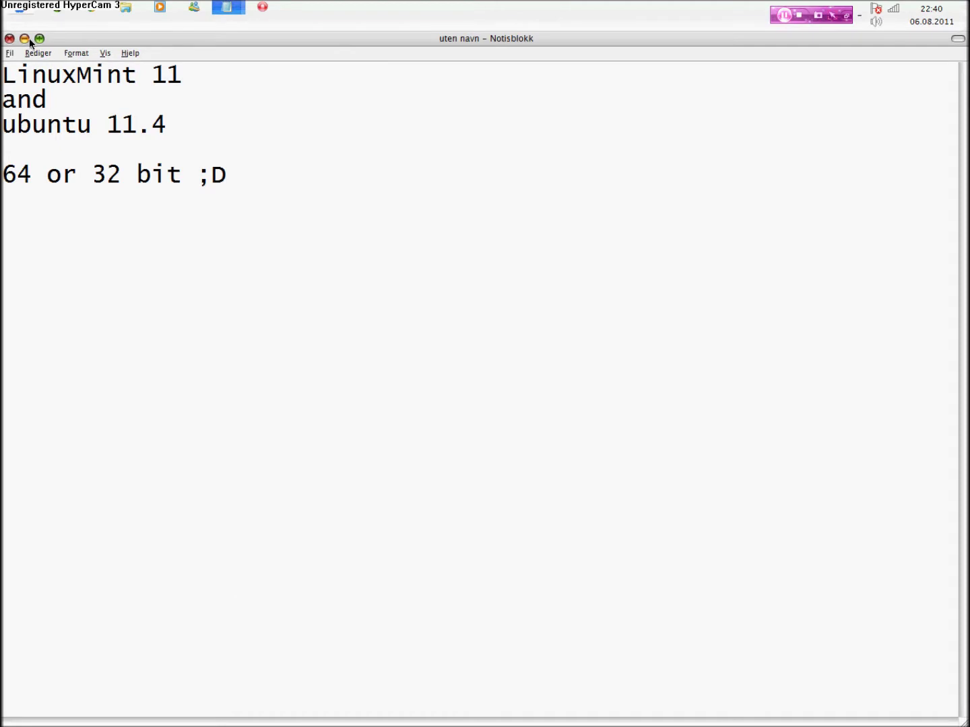
{"action": "left_click", "coordinate": [25, 39]}
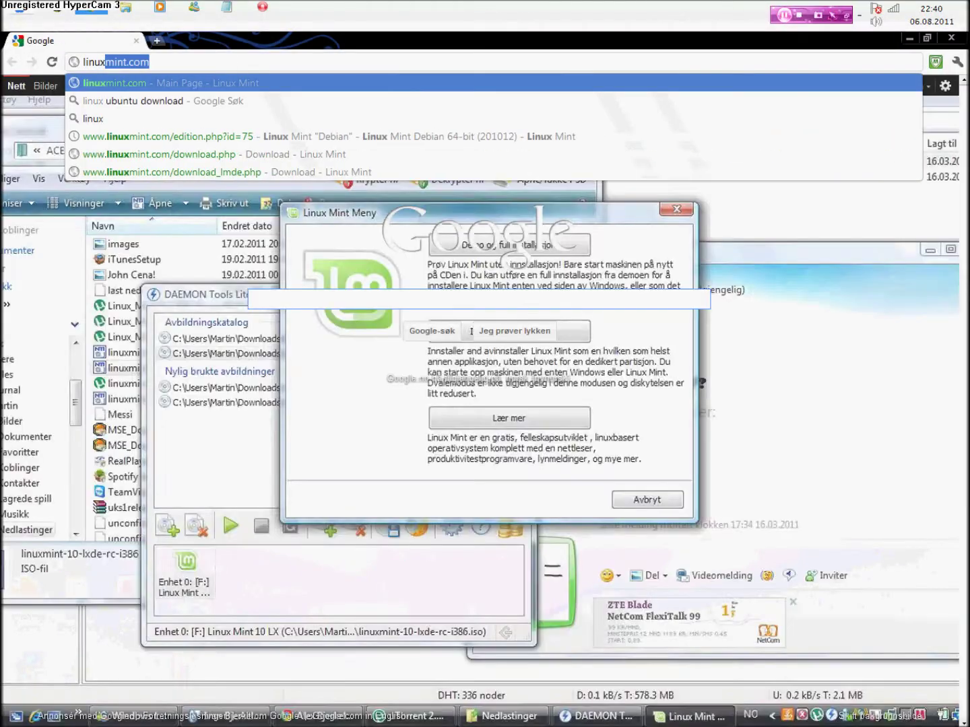
{"action": "type", "text": "xmint.com"}
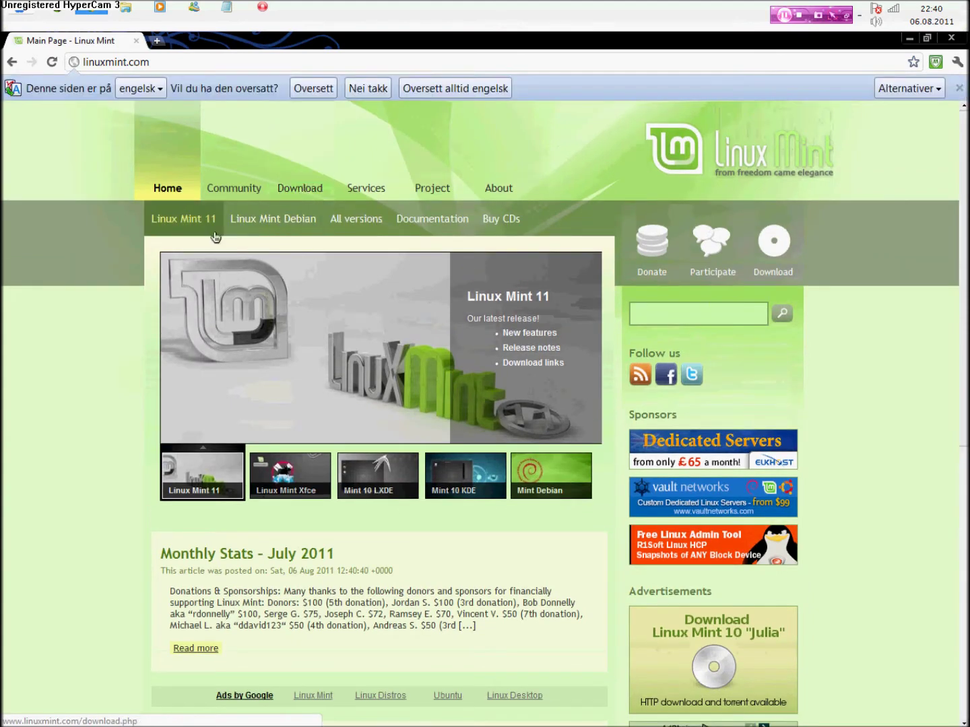
- Open the Linux Mint 11 'Katya' download page for the 64-bit CD no codecs edition
{"action": "left_click", "coordinate": [194, 227]}
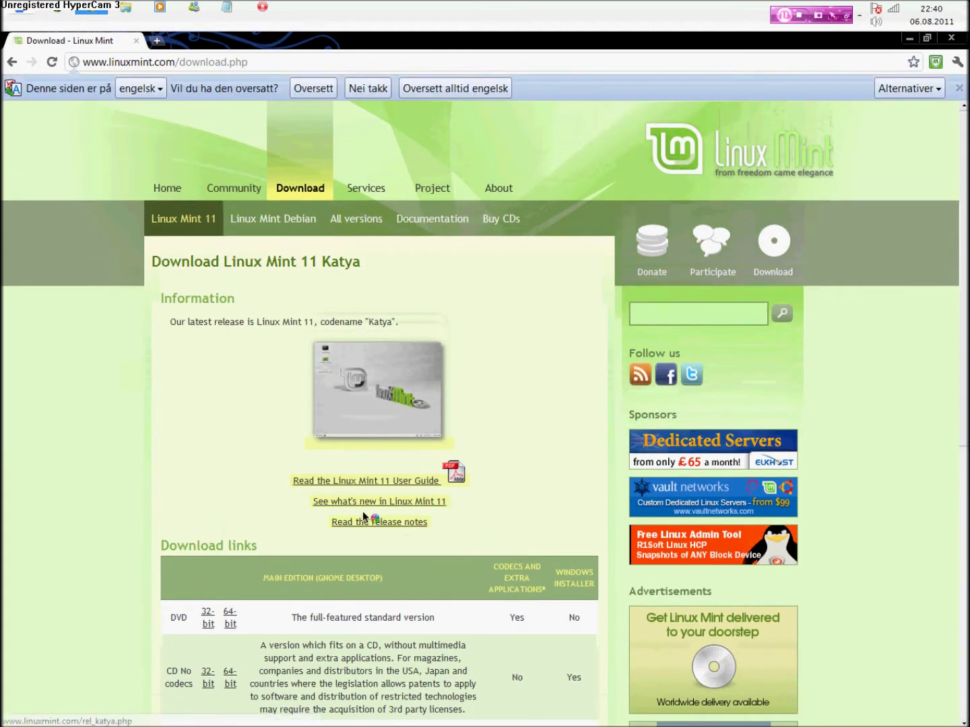
{"action": "scroll", "coordinate": [231, 471], "scroll_direction": "down", "scroll_amount": 2}
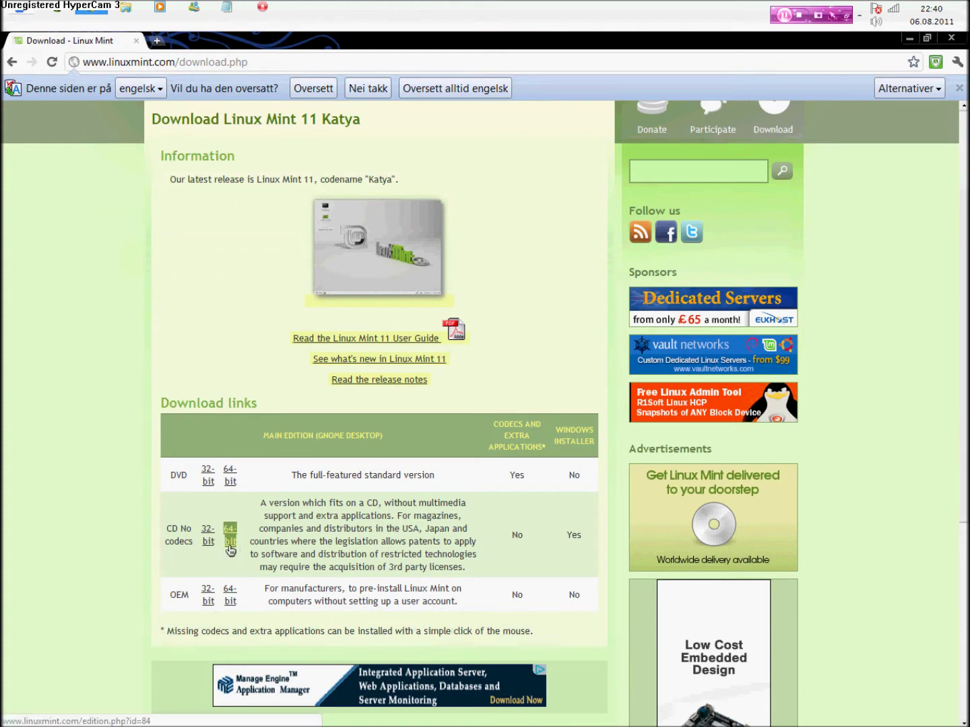
{"action": "left_click", "coordinate": [231, 546]}
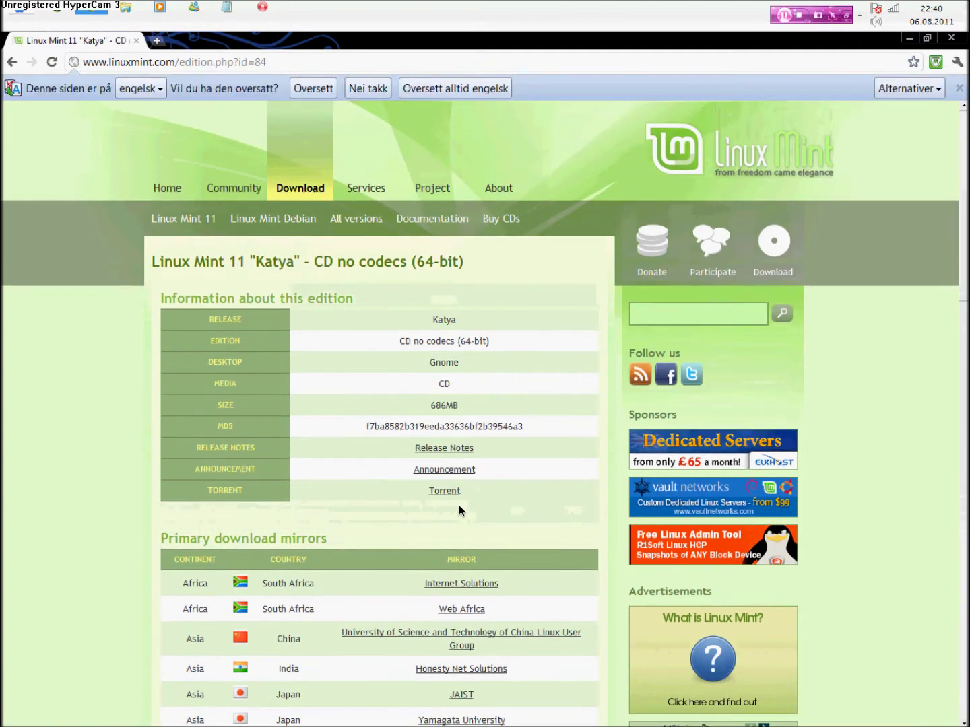
{"action": "scroll", "coordinate": [460, 487], "scroll_direction": "down", "scroll_amount": 1}
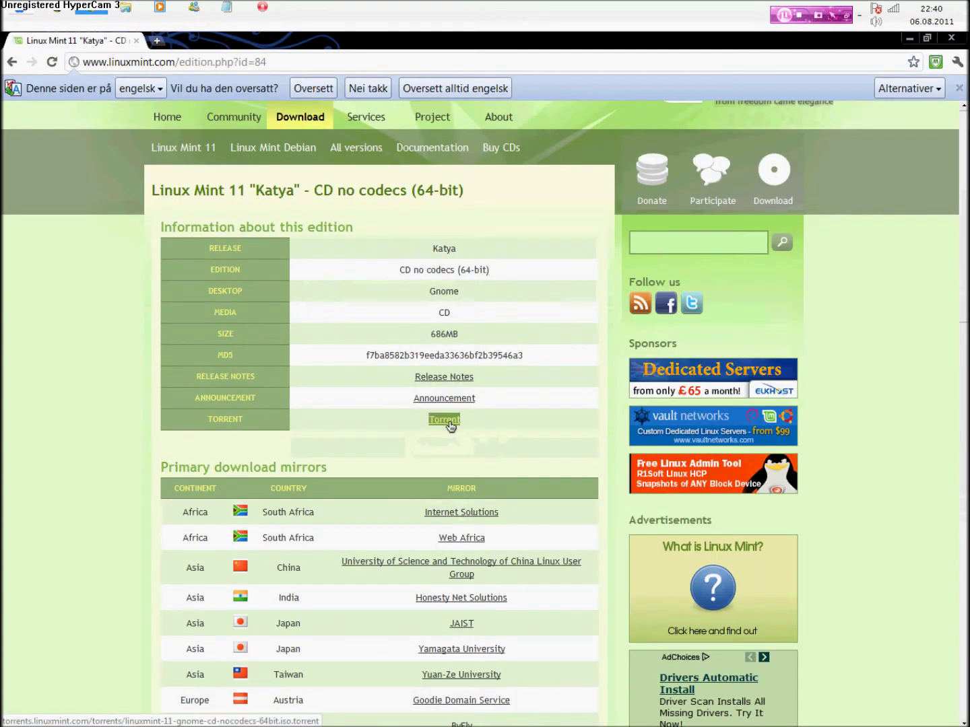
{"action": "scroll", "coordinate": [447, 439], "scroll_direction": "down", "scroll_amount": 3}
{"action": "scroll", "coordinate": [334, 339], "scroll_direction": "down", "scroll_amount": 2}
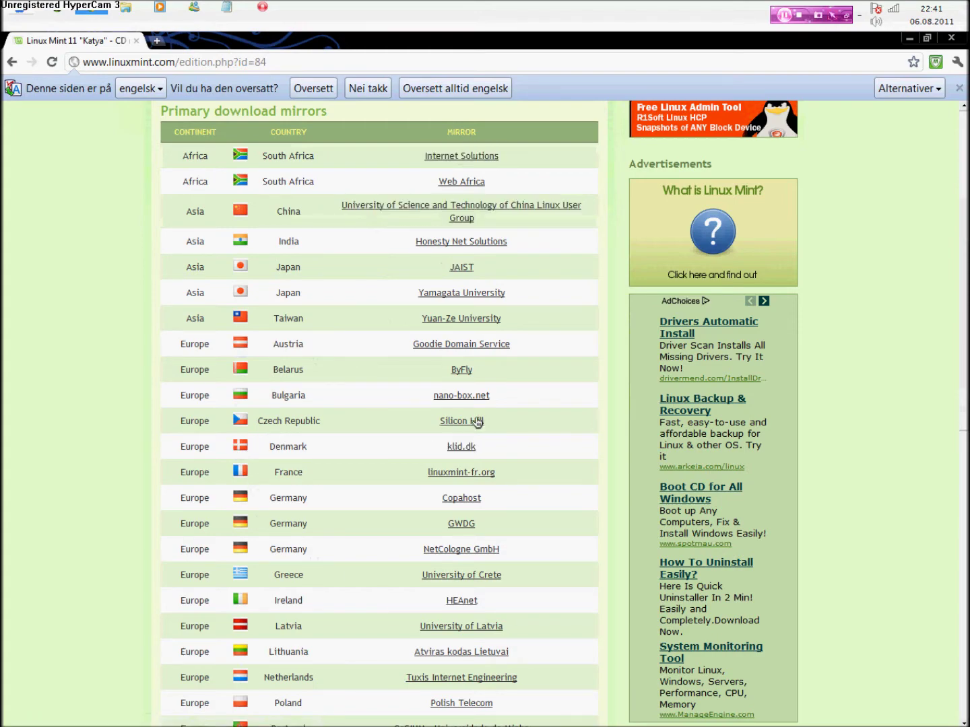
{"action": "scroll", "coordinate": [463, 597], "scroll_direction": "up", "scroll_amount": 6}
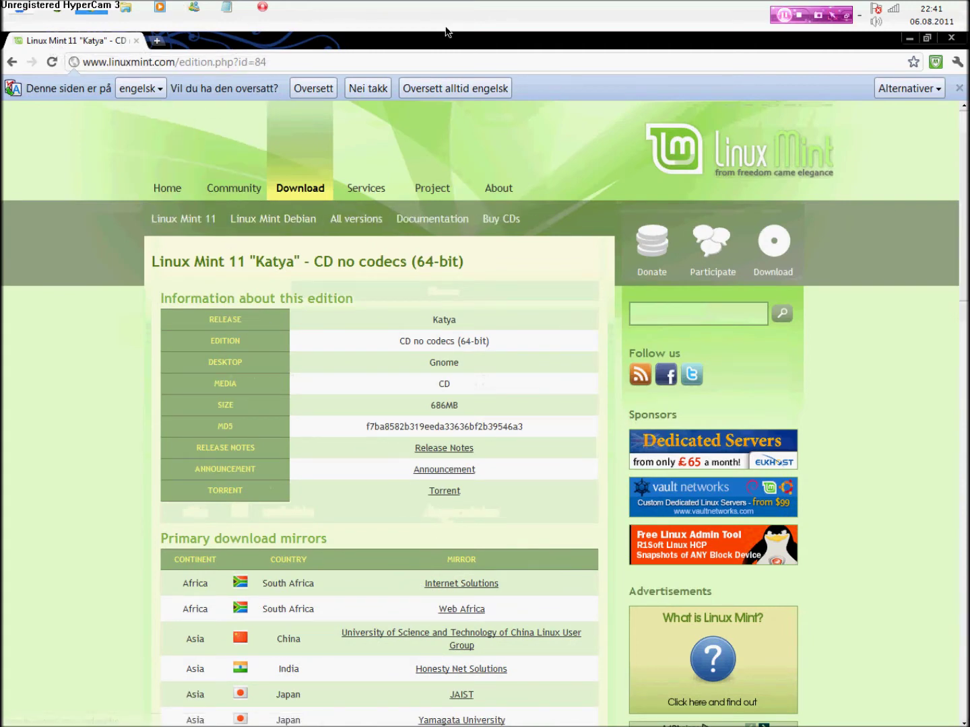
{"action": "left_click", "coordinate": [909, 38]}
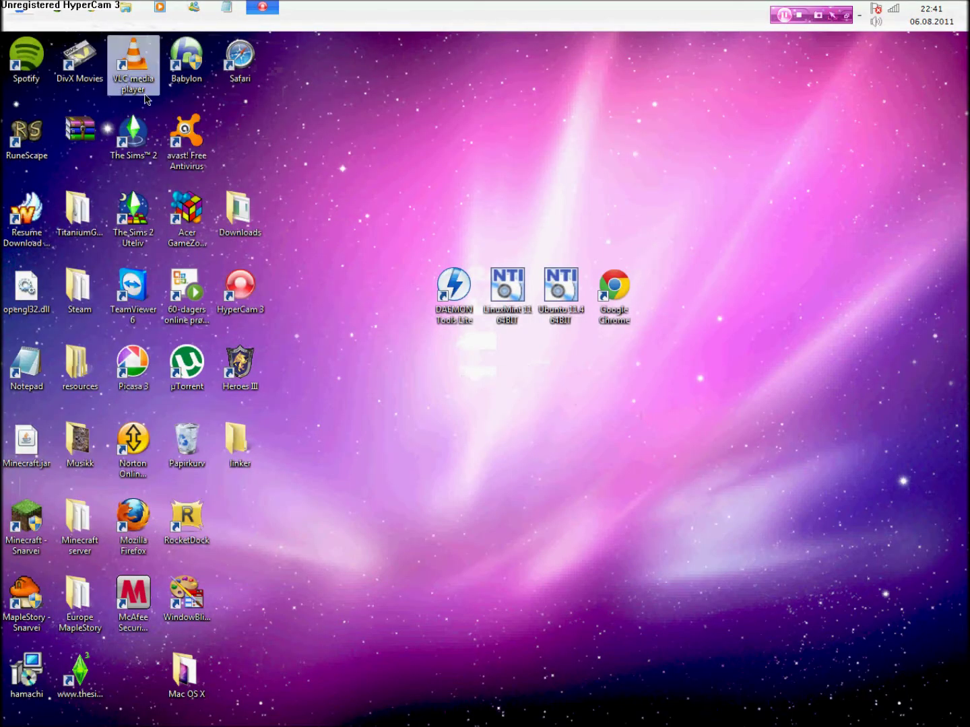
{"action": "left_click_drag", "start_coordinate": [408, 412], "coordinate": [310, 338]}
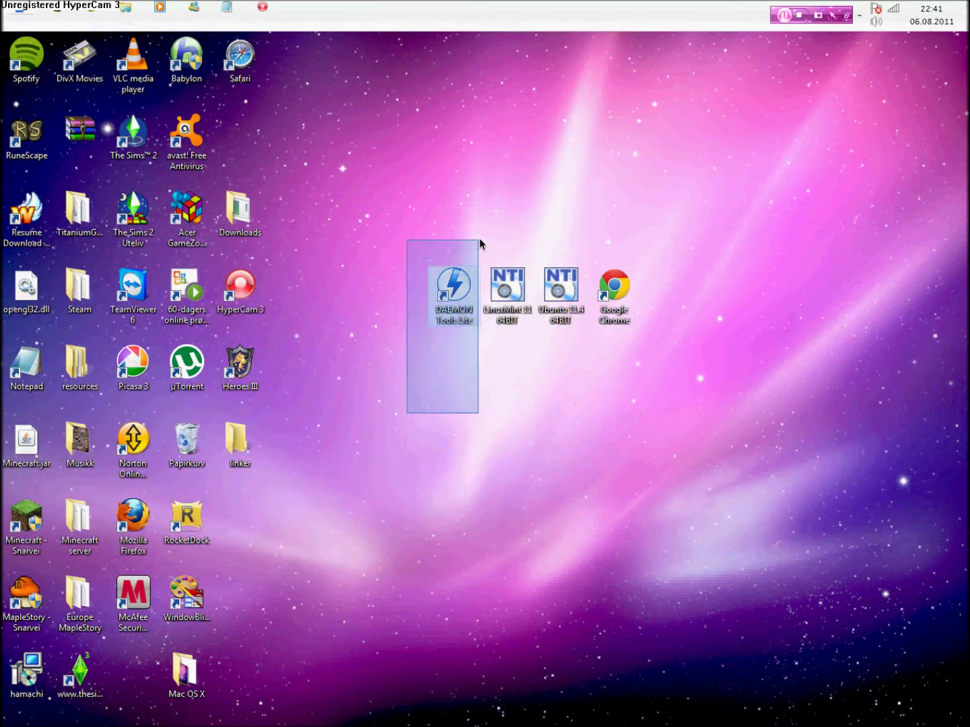
{"action": "left_click", "coordinate": [90, 11]}
{"action": "left_click", "coordinate": [197, 62]}
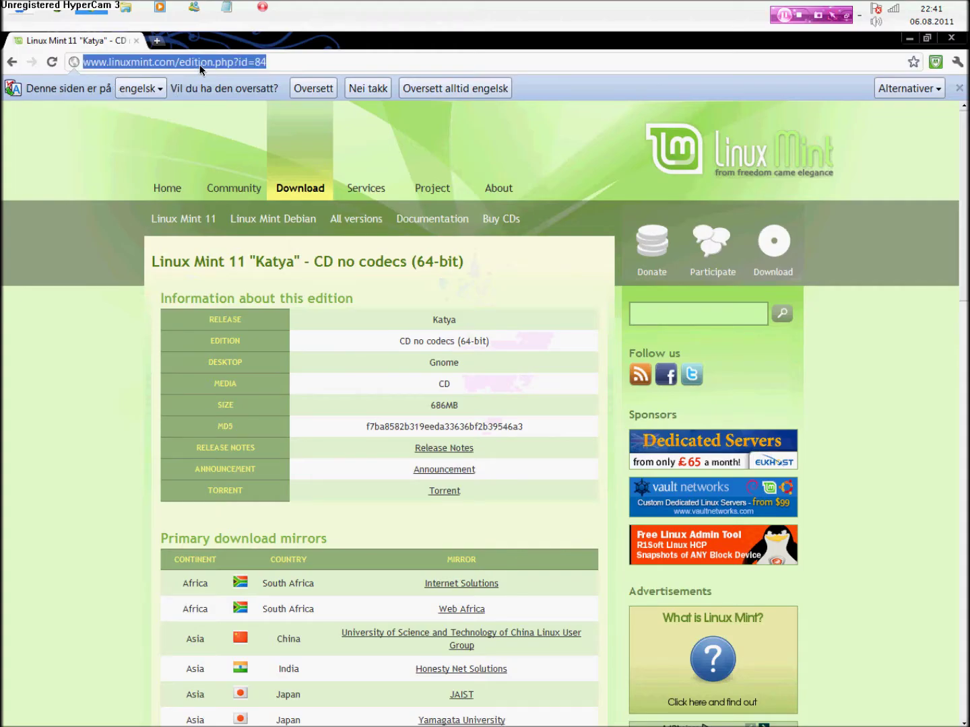
- Search Google for 'deamontools lite download'
{"action": "key", "text": "BackSpace"}
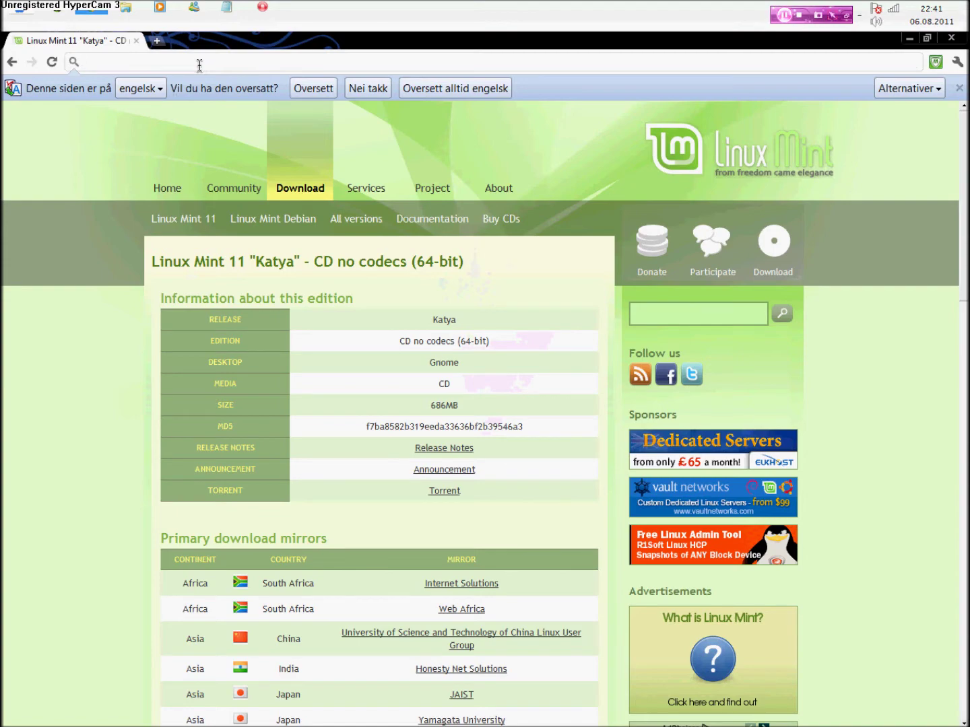
{"action": "type", "text": "google.com"}
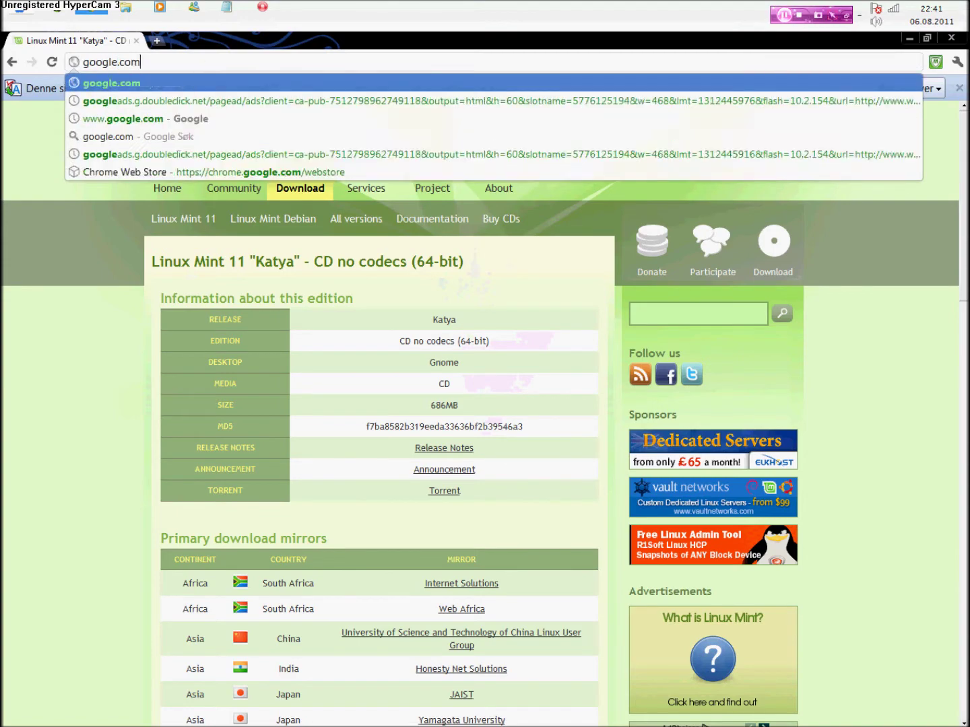
{"action": "key", "text": "Return"}
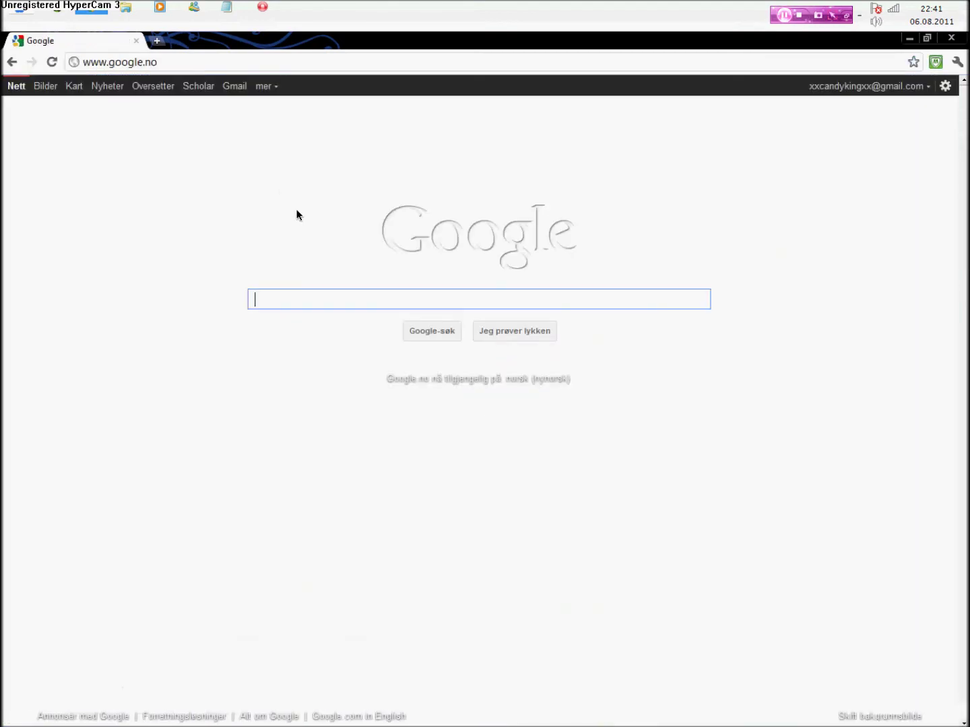
{"action": "type", "text": "deam"}
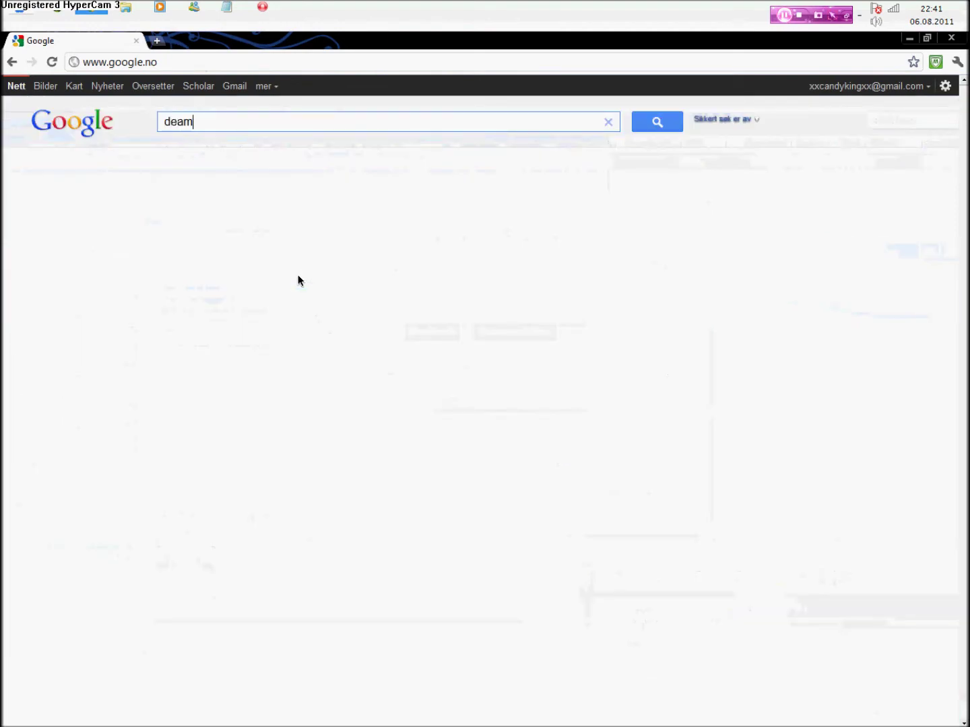
{"action": "type", "text": "ontools"}
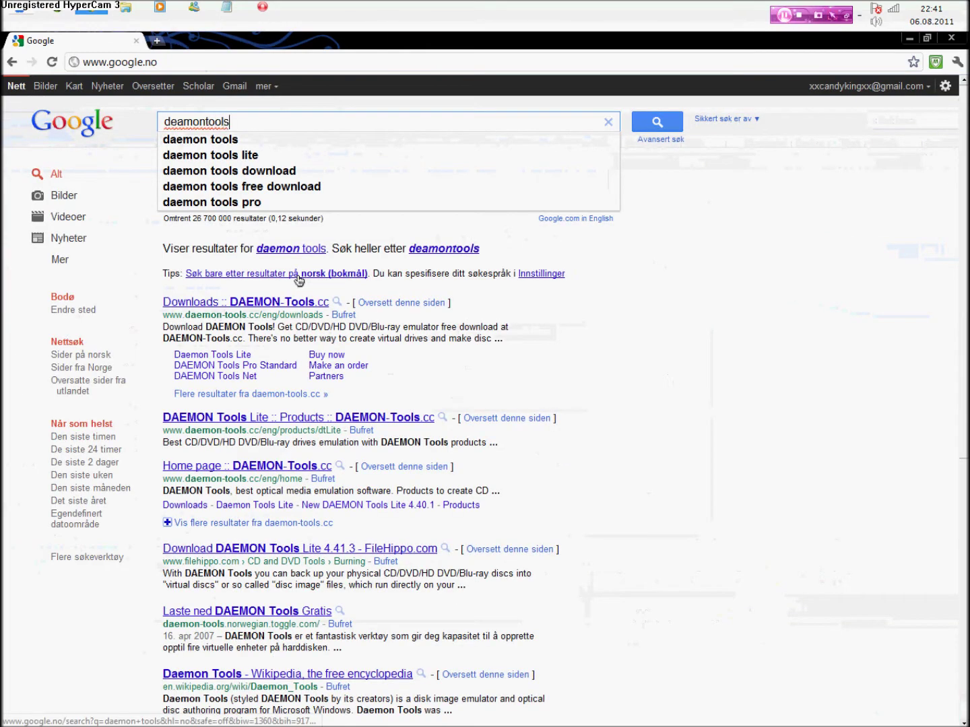
{"action": "type", "text": " lite"}
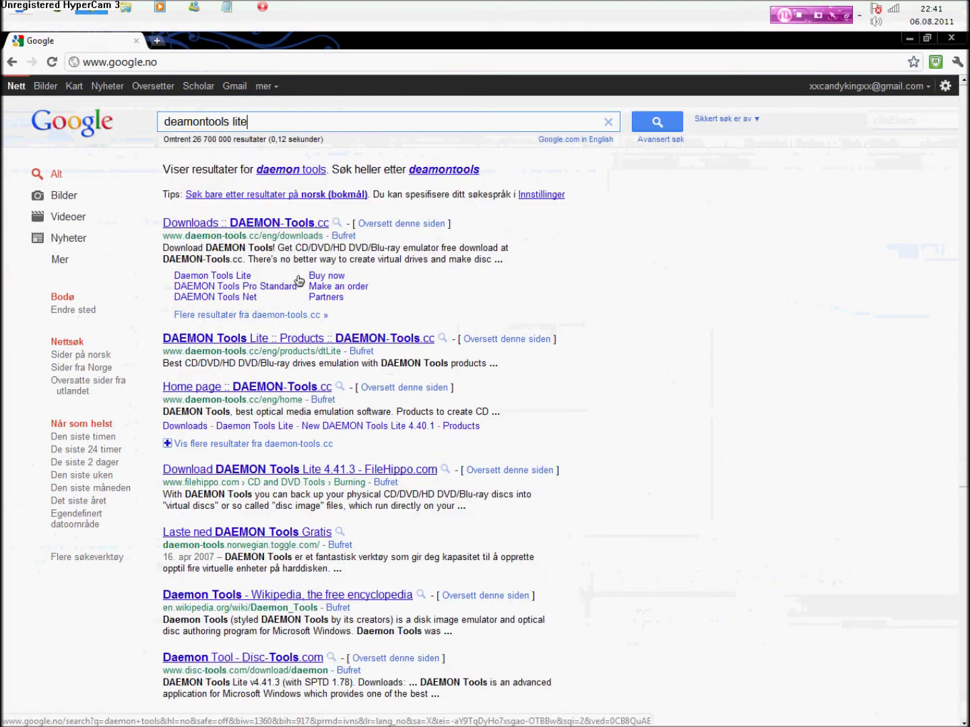
{"action": "type", "text": " do"}
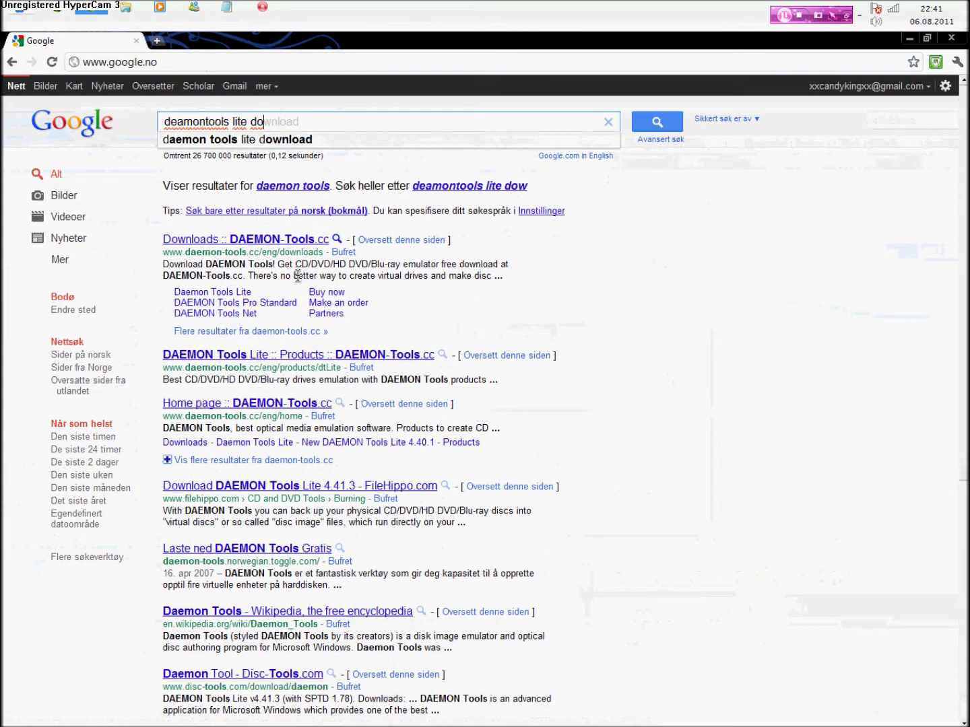
{"action": "type", "text": "wnload"}
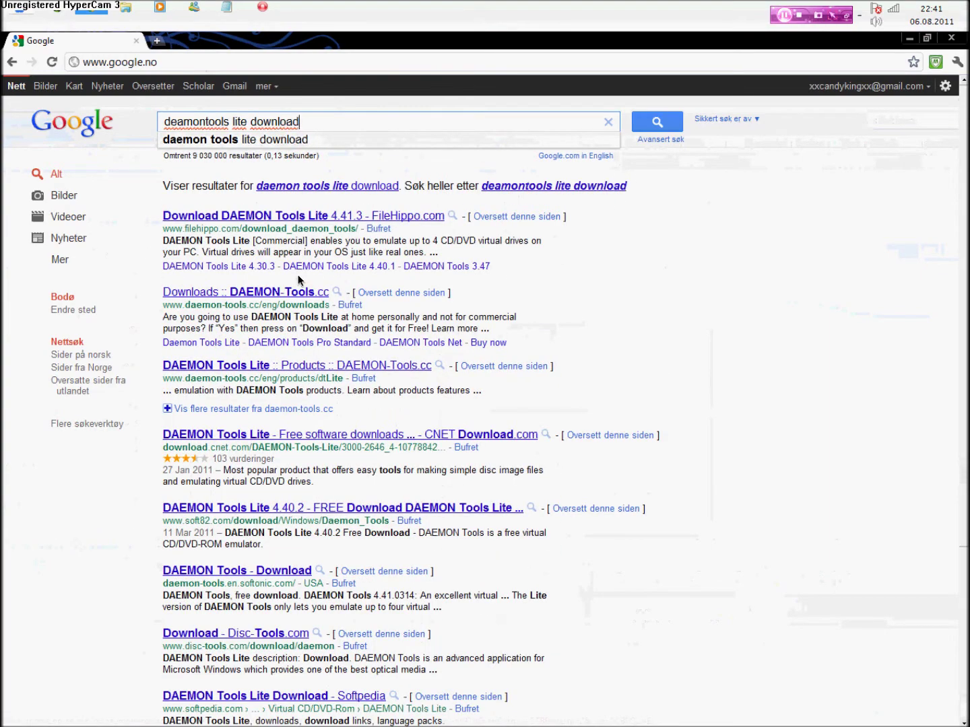
{"action": "key", "text": "Return"}
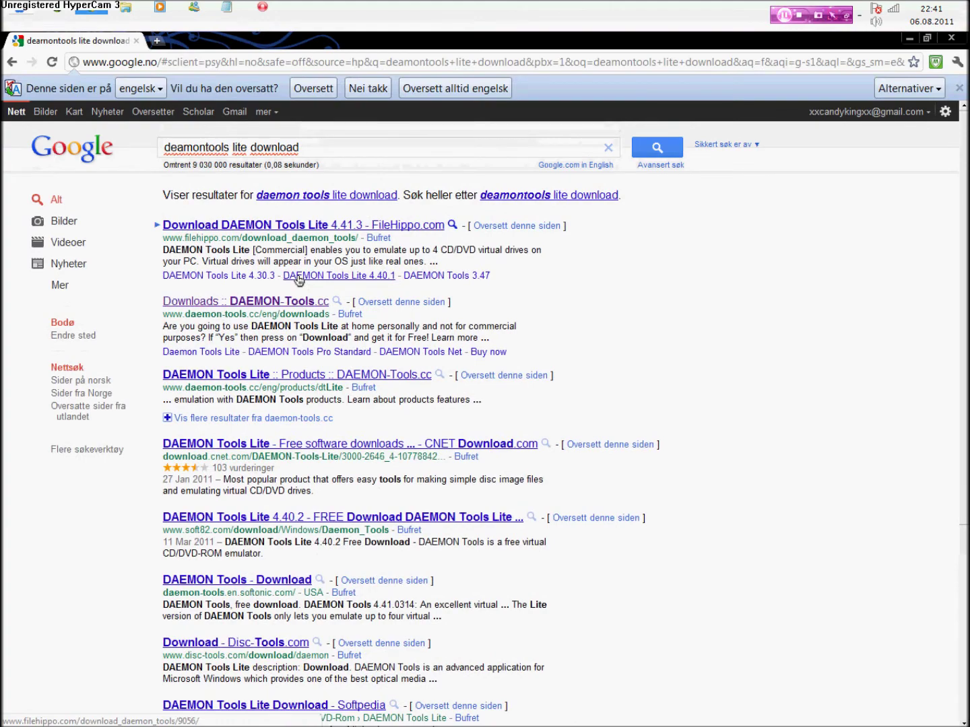
- Check the FileHippo result, then open the Downloads :: DAEMON-Tools.cc page
{"action": "left_click", "coordinate": [299, 277]}
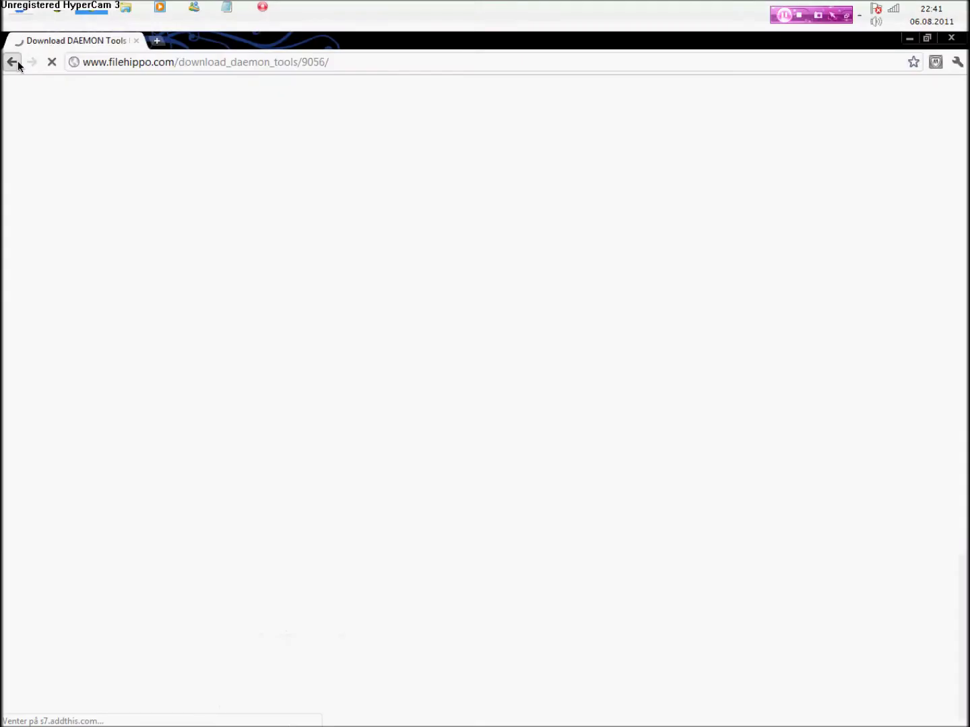
{"action": "left_click", "coordinate": [12, 62]}
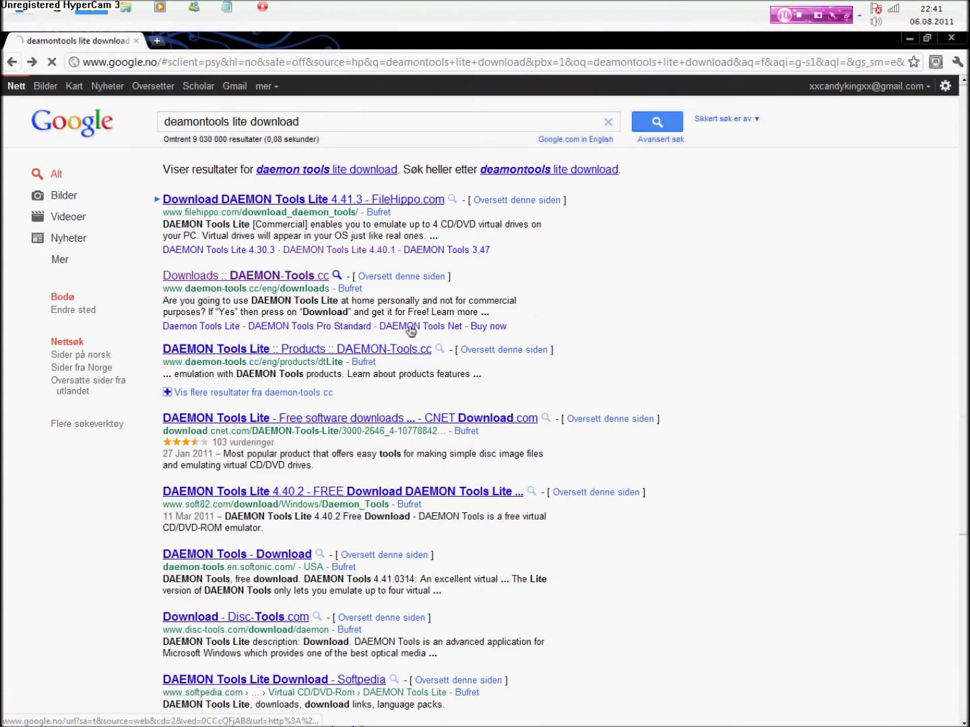
{"action": "left_click", "coordinate": [255, 277]}
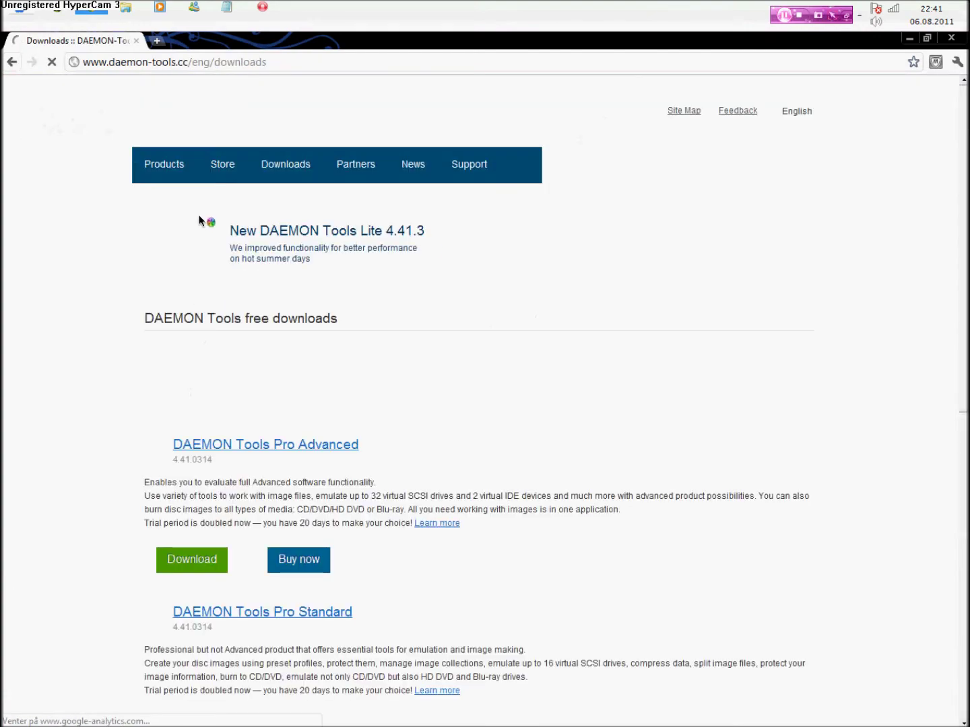
{"action": "scroll", "coordinate": [230, 457], "scroll_direction": "down", "scroll_amount": 4}
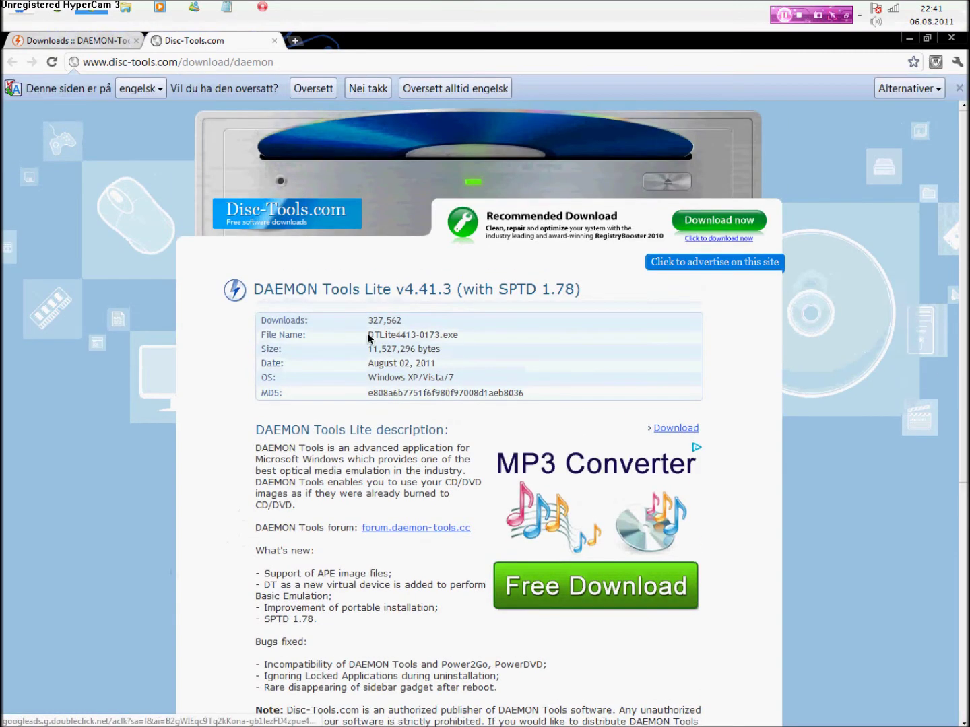
{"action": "scroll", "coordinate": [453, 296], "scroll_direction": "down", "scroll_amount": 1}
{"action": "scroll", "coordinate": [453, 296], "scroll_direction": "down", "scroll_amount": 2}
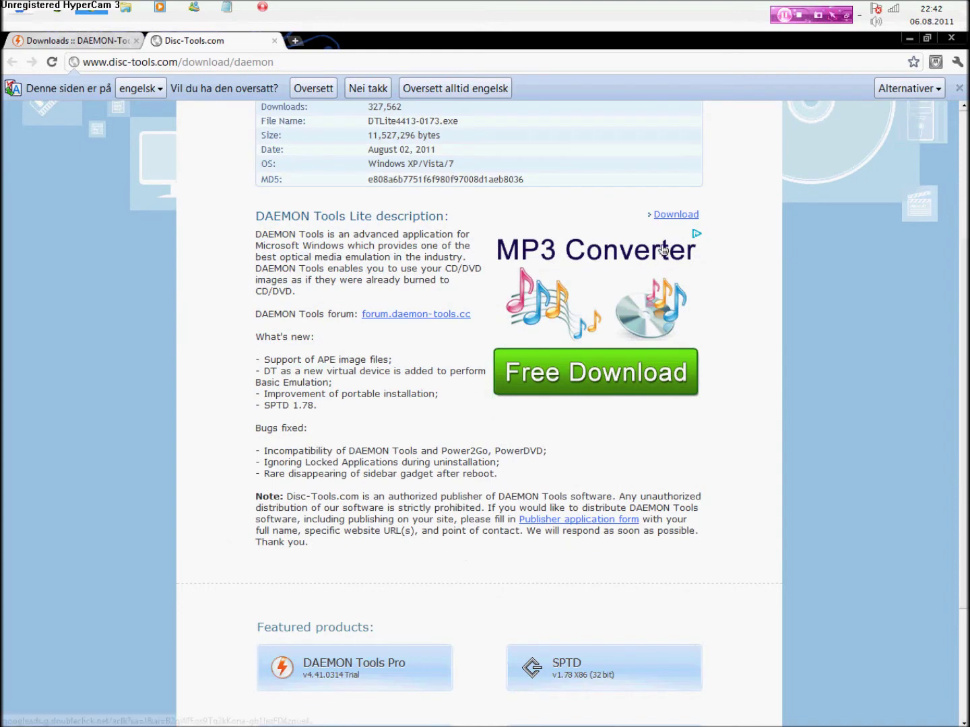
- Look over the Disc-Tools.com tab, close it, then close the Chrome window
{"action": "left_click", "coordinate": [666, 220]}
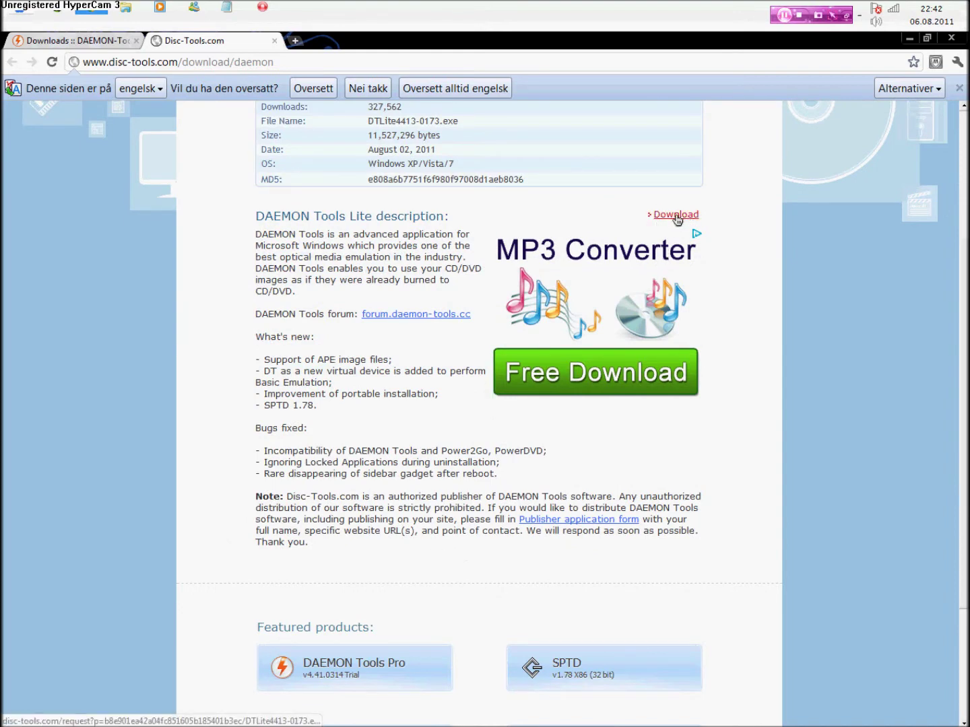
{"action": "left_click", "coordinate": [274, 42]}
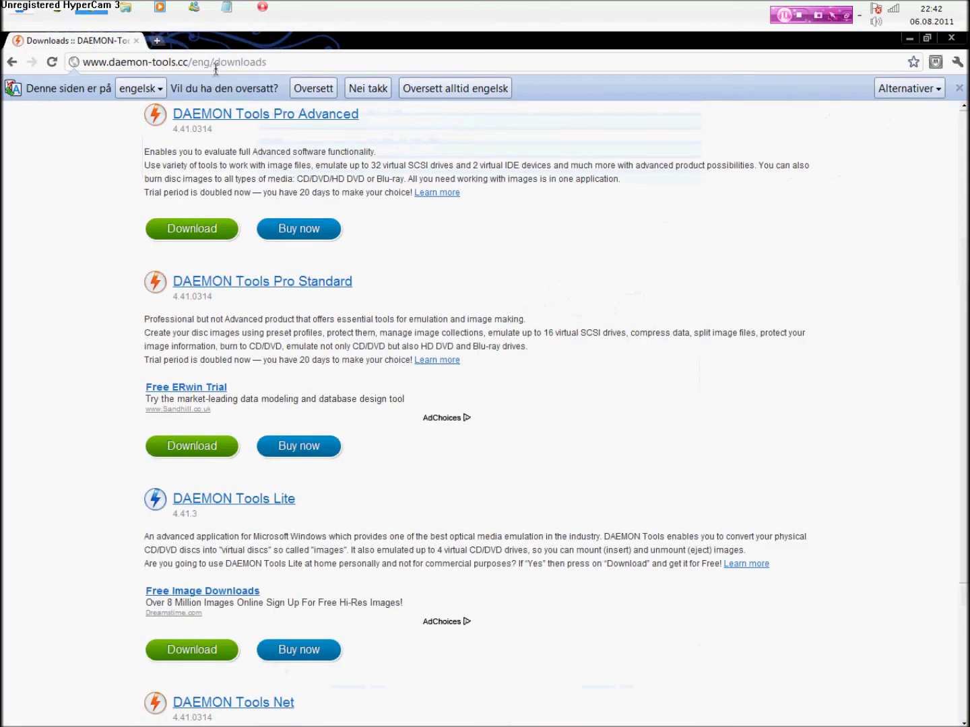
{"action": "left_click", "coordinate": [137, 40]}
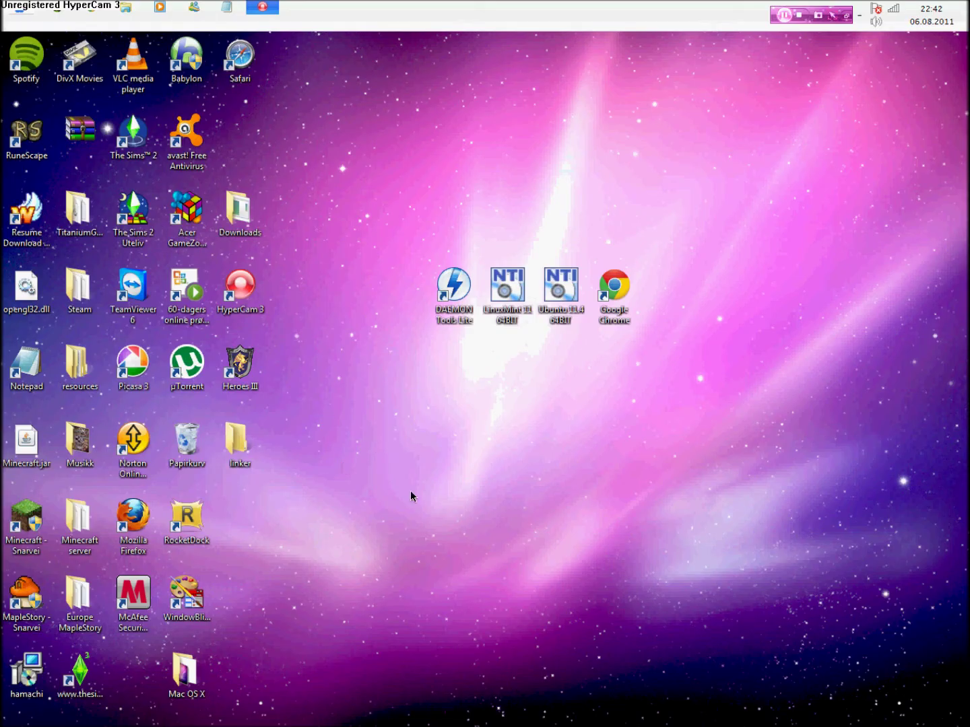
- Launch DAEMON Tools Lite, mount LinuxMint 11 64BIT in drive DT-0, and run mint4win.exe
{"action": "double_click", "coordinate": [452, 295]}
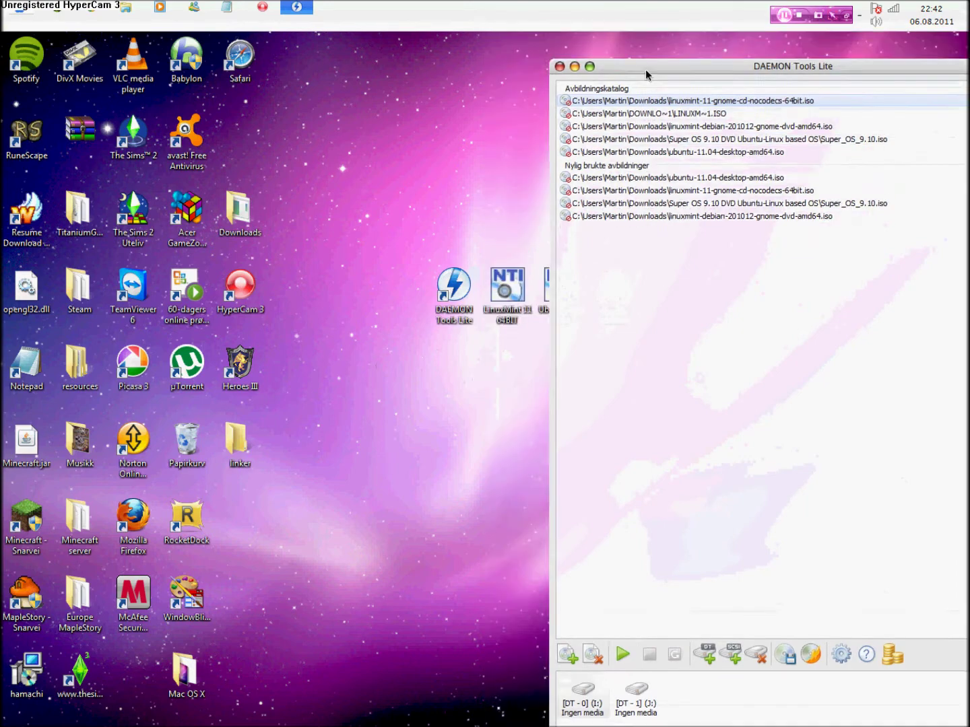
{"action": "left_click_drag", "start_coordinate": [645, 69], "coordinate": [672, 75]}
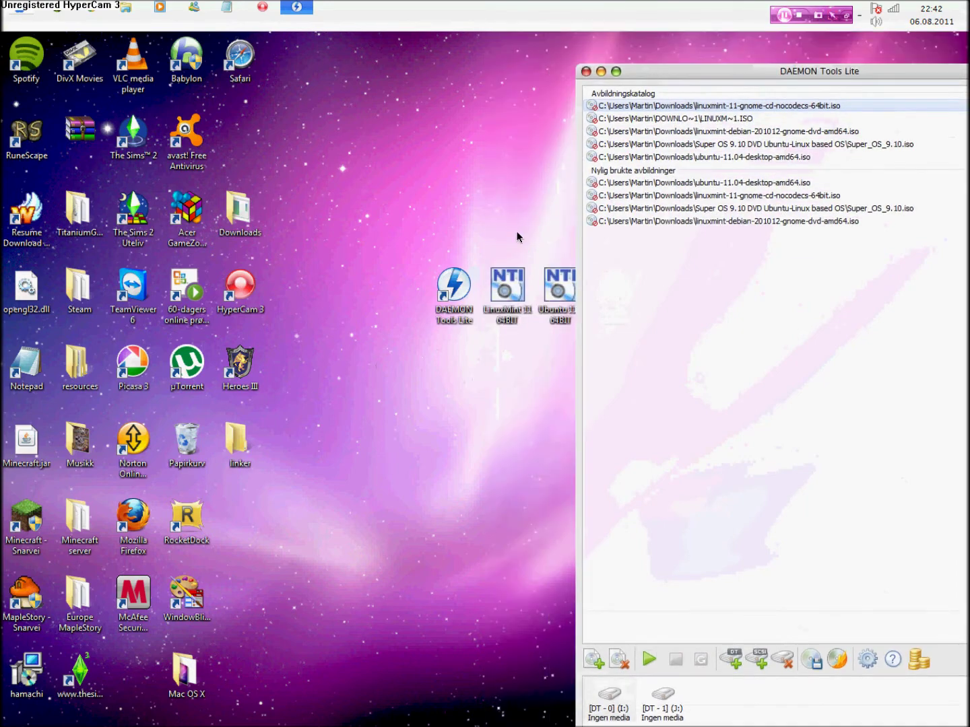
{"action": "left_click", "coordinate": [503, 300]}
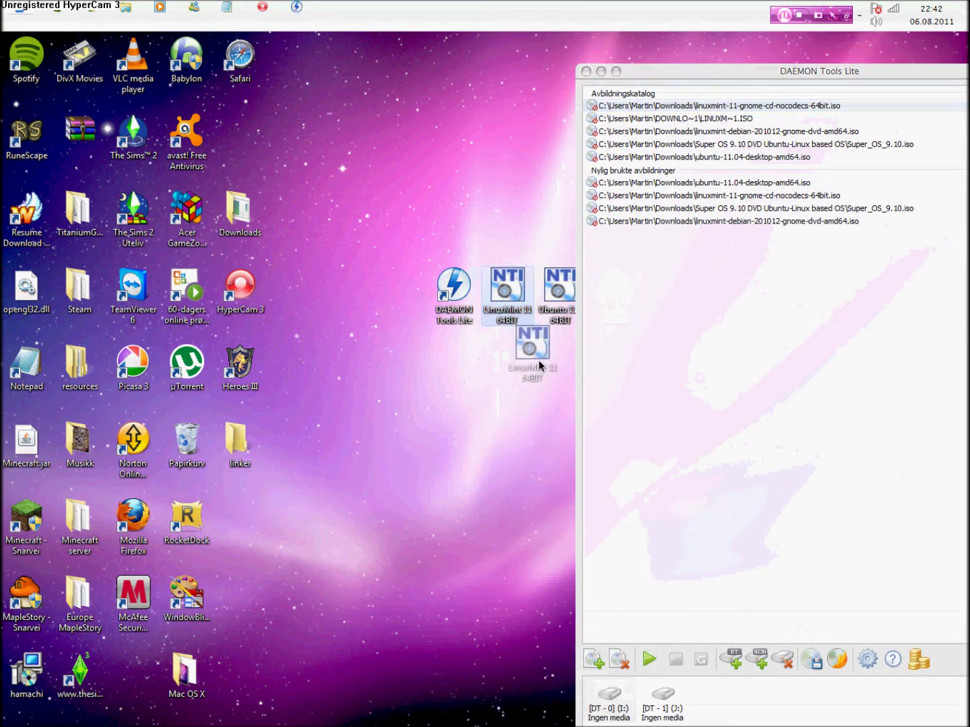
{"action": "mouse_move", "coordinate": [509, 298]}
{"action": "left_mouse_down"}
{"action": "mouse_move", "coordinate": [627, 716]}
{"action": "mouse_move", "coordinate": [612, 698]}
{"action": "left_mouse_up"}
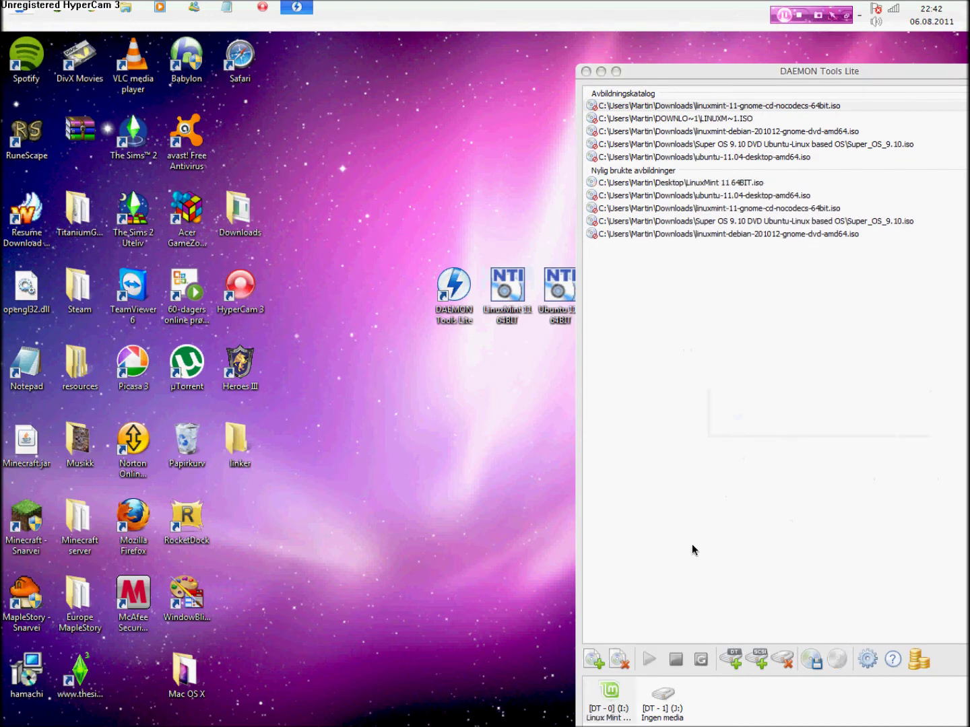
{"action": "left_click", "coordinate": [470, 309]}
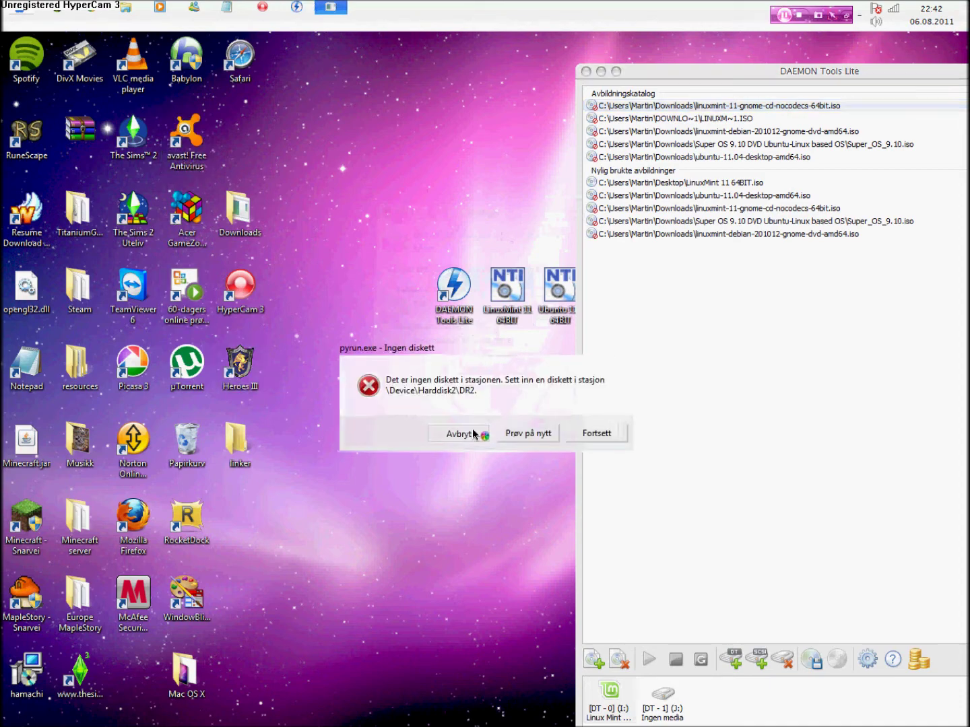
- Dismiss the three pyrun.exe 'Ingen diskett' errors with Avbryt
{"action": "left_click", "coordinate": [471, 433]}
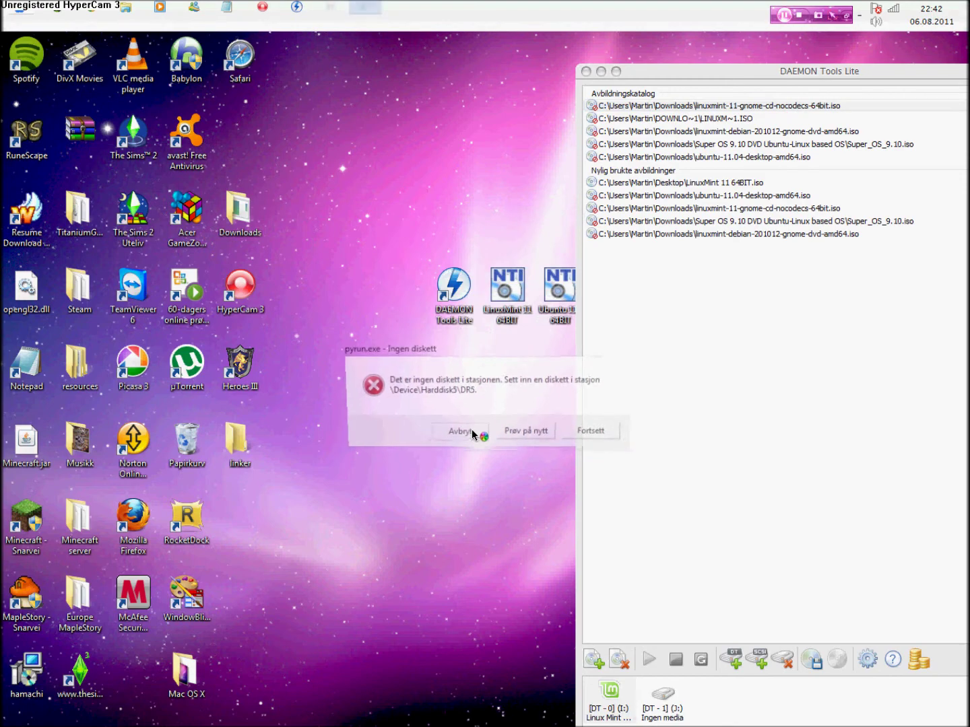
{"action": "left_click", "coordinate": [471, 430]}
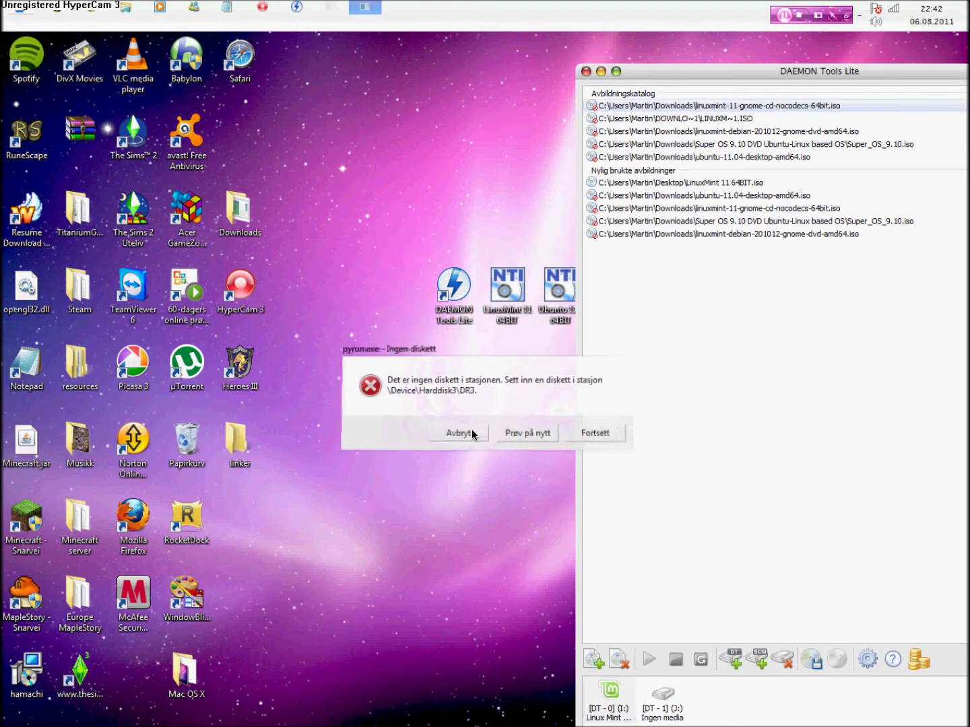
{"action": "left_click", "coordinate": [471, 429]}
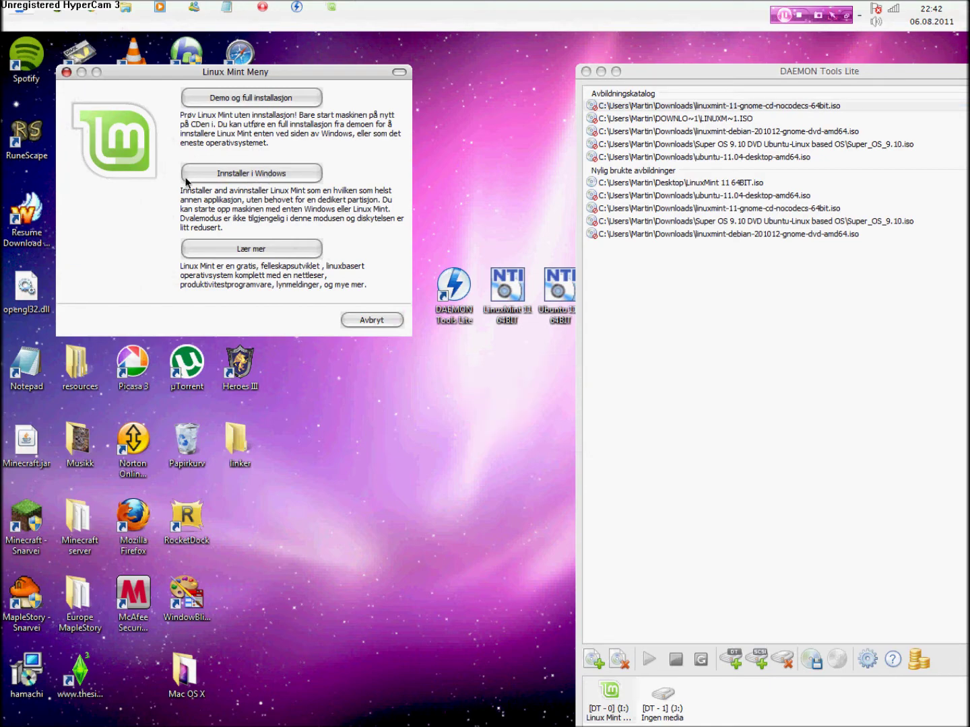
- Close the Linux Mint Meny window with its red close button
{"action": "left_click", "coordinate": [66, 72]}
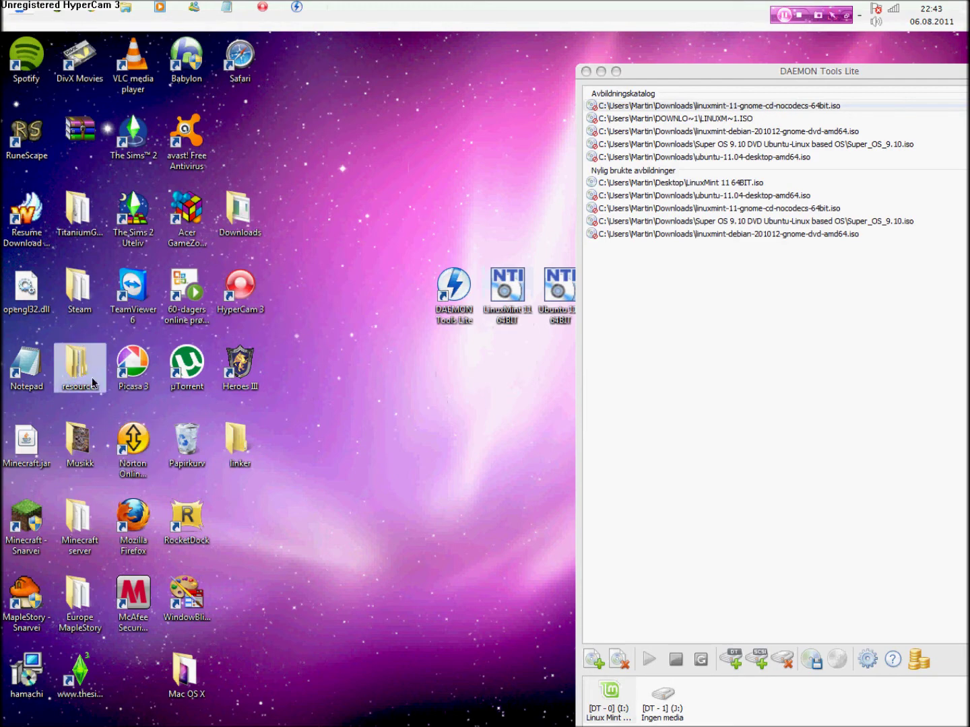
{"action": "left_click", "coordinate": [226, 9]}
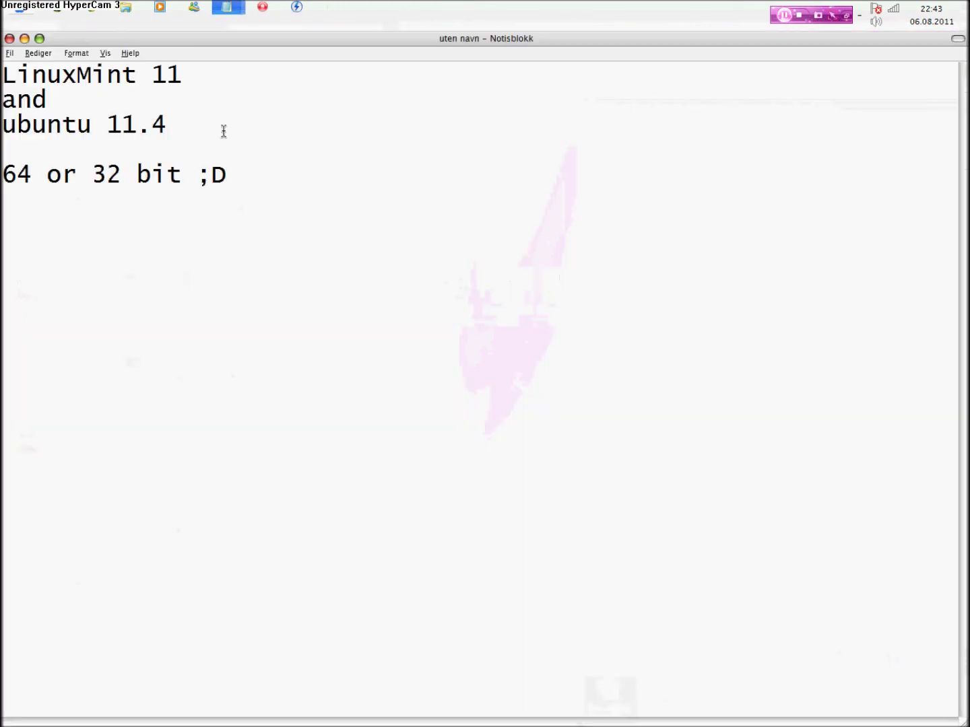
- Close the LinuxMint 11 and ubuntu 11.4 note, choosing 'Ikke lagre'
{"action": "mouse_move", "coordinate": [155, 125]}
{"action": "left_mouse_down"}
{"action": "mouse_move", "coordinate": [67, 130]}
{"action": "mouse_move", "coordinate": [56, 106]}
{"action": "mouse_move", "coordinate": [113, 102]}
{"action": "left_mouse_up"}
{"action": "left_click", "coordinate": [183, 122]}
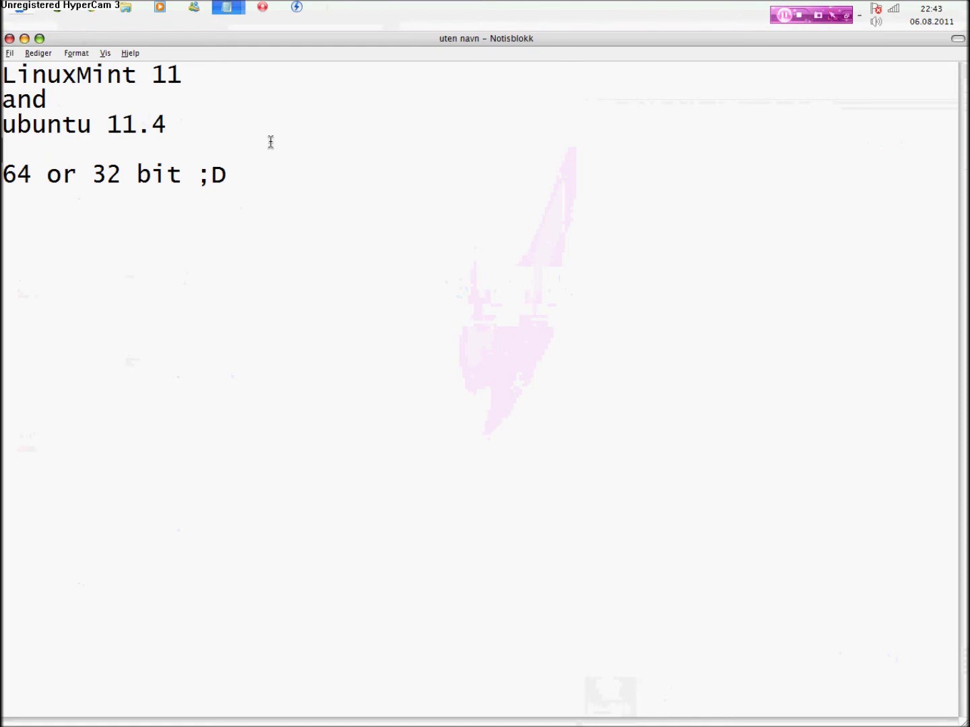
{"action": "left_click", "coordinate": [9, 38]}
{"action": "left_click", "coordinate": [494, 396]}
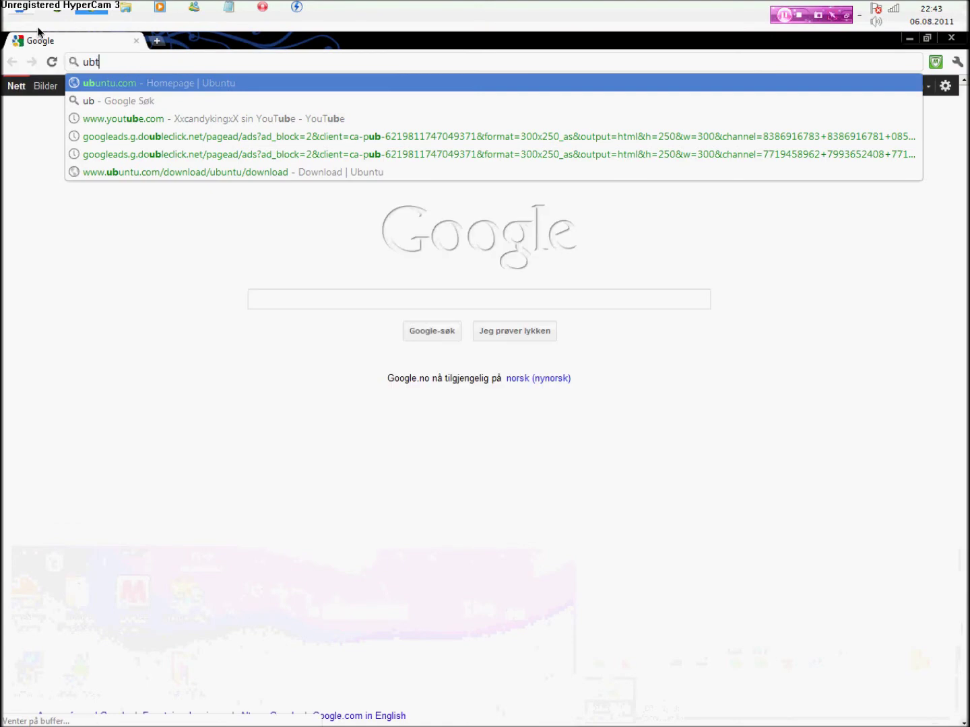
- Go to ubuntu.com from the omnibox and open its Download Ubuntu page
{"action": "key", "text": "BackSpace"}
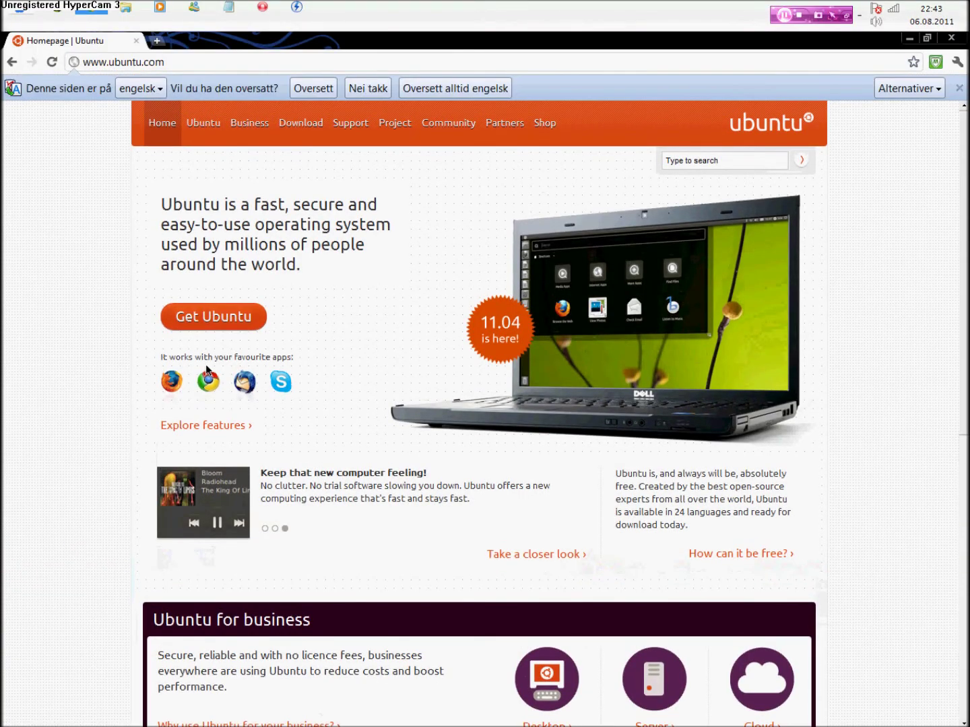
{"action": "left_click", "coordinate": [211, 318]}
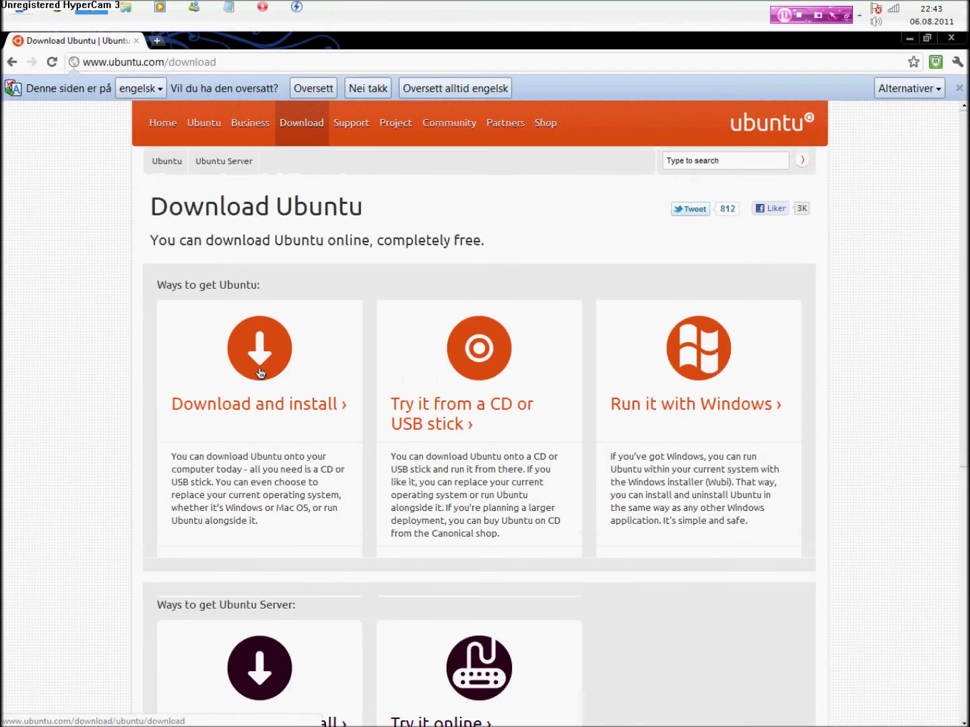
{"action": "left_click", "coordinate": [274, 379]}
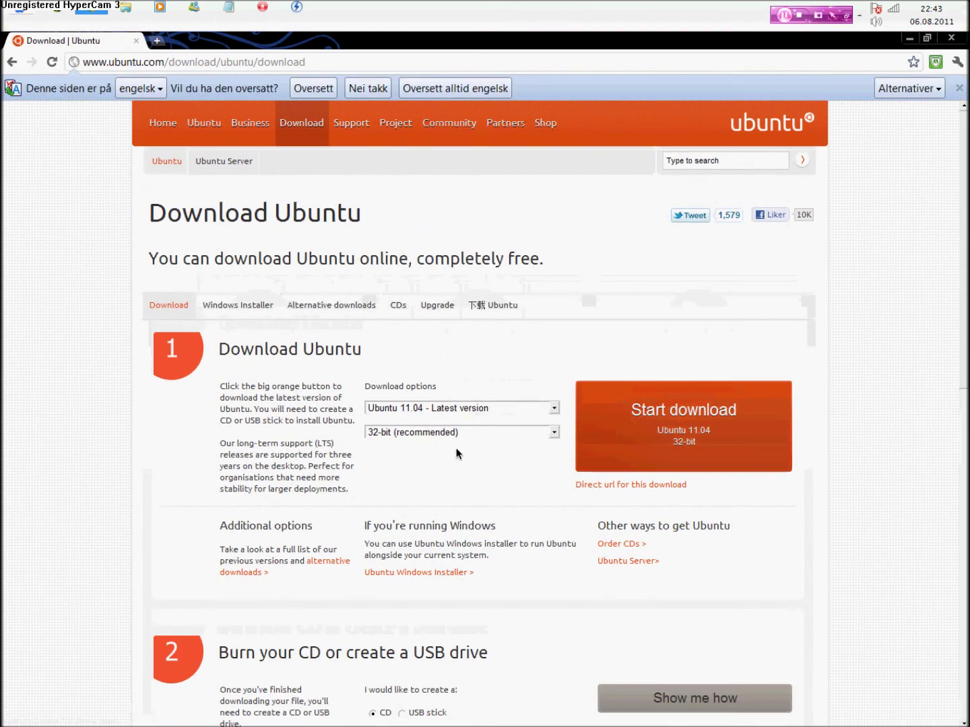
- Choose 64-bit in the architecture dropdown and start the Ubuntu 11.04 download
{"action": "left_click", "coordinate": [455, 433]}
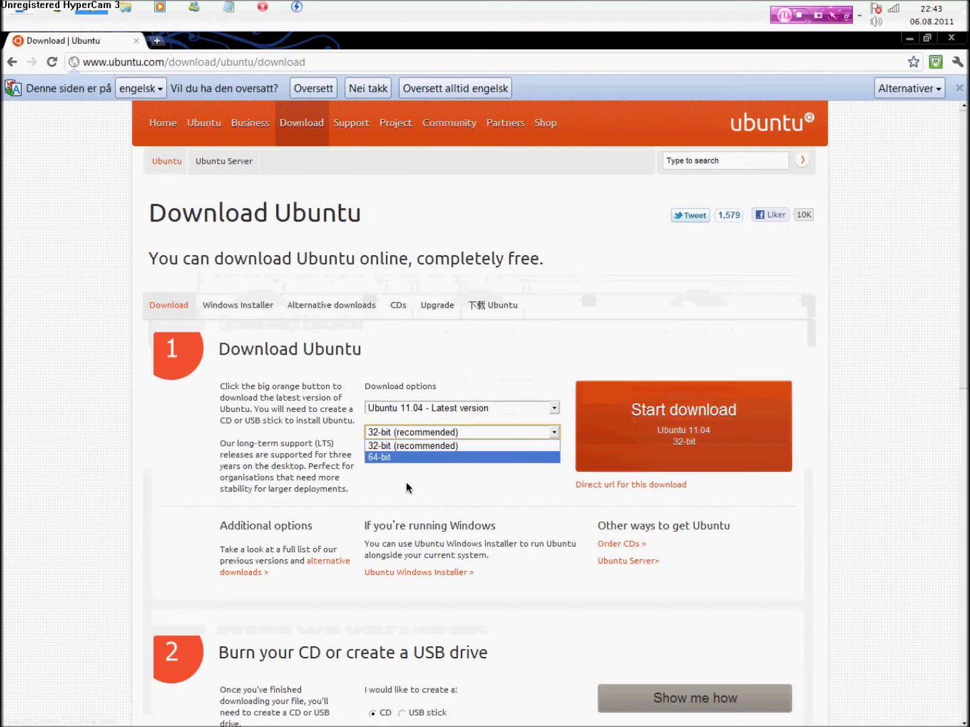
{"action": "left_click", "coordinate": [452, 507]}
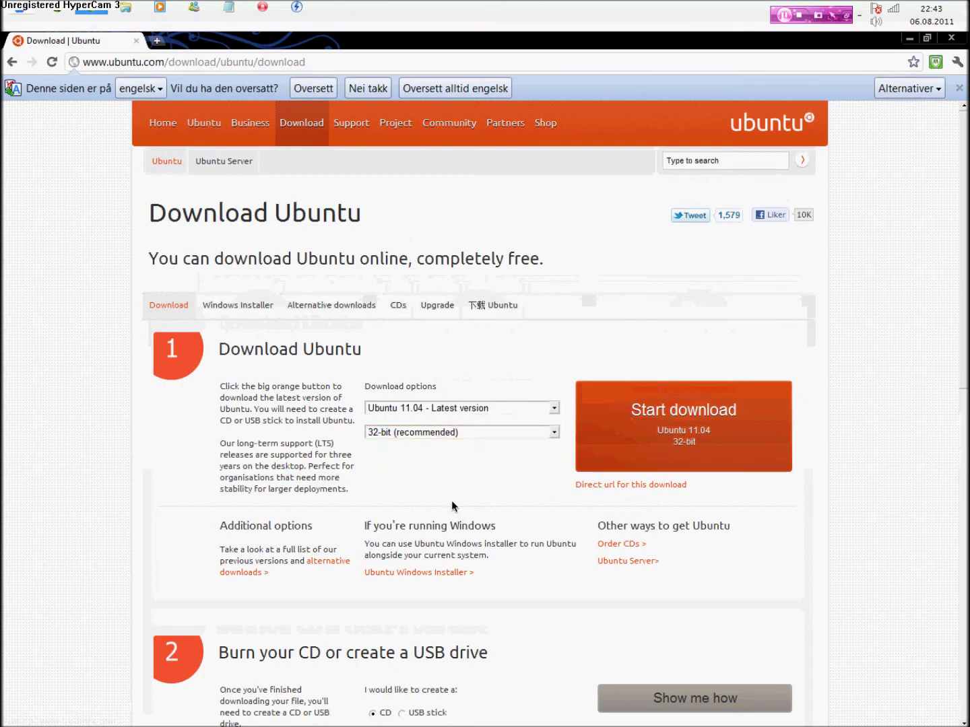
{"action": "left_click", "coordinate": [433, 433]}
{"action": "left_click", "coordinate": [412, 464]}
{"action": "left_click", "coordinate": [437, 435]}
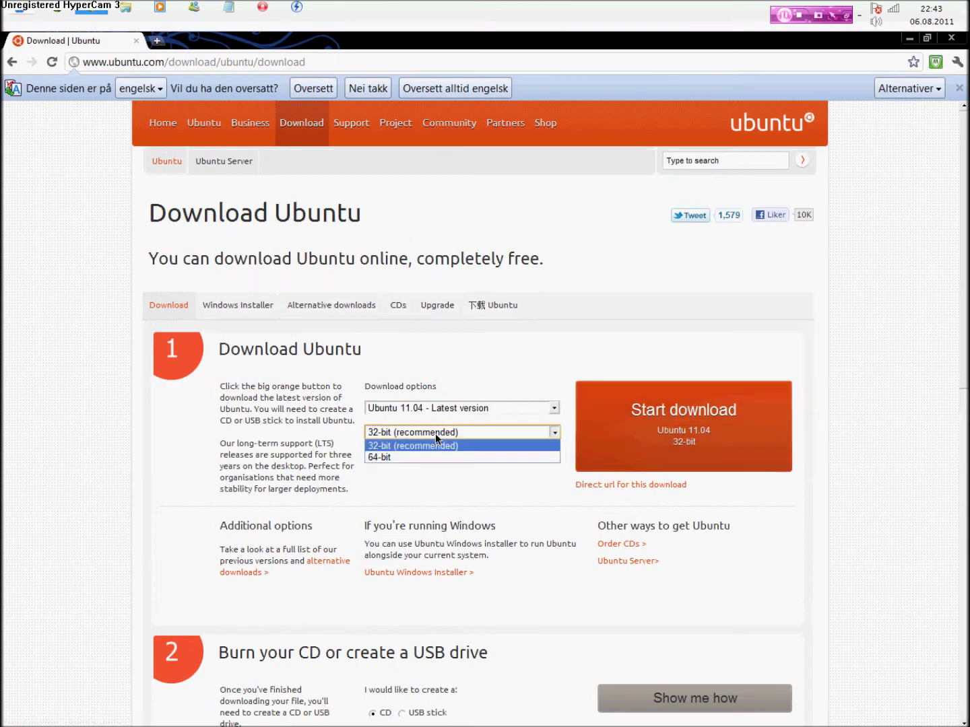
{"action": "left_click", "coordinate": [436, 457]}
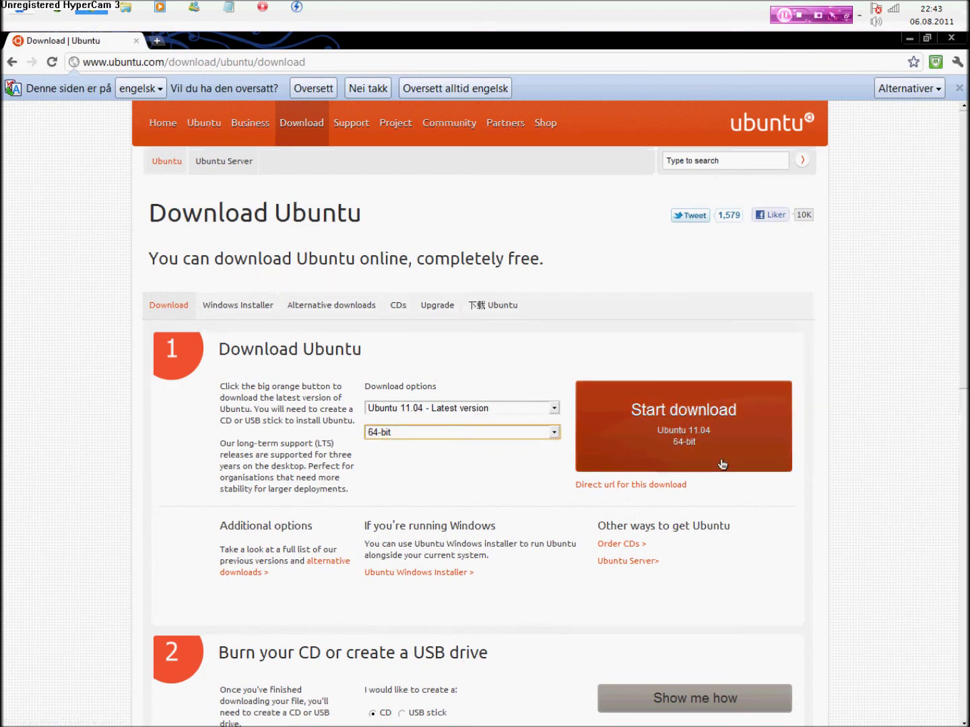
{"action": "left_click", "coordinate": [705, 455]}
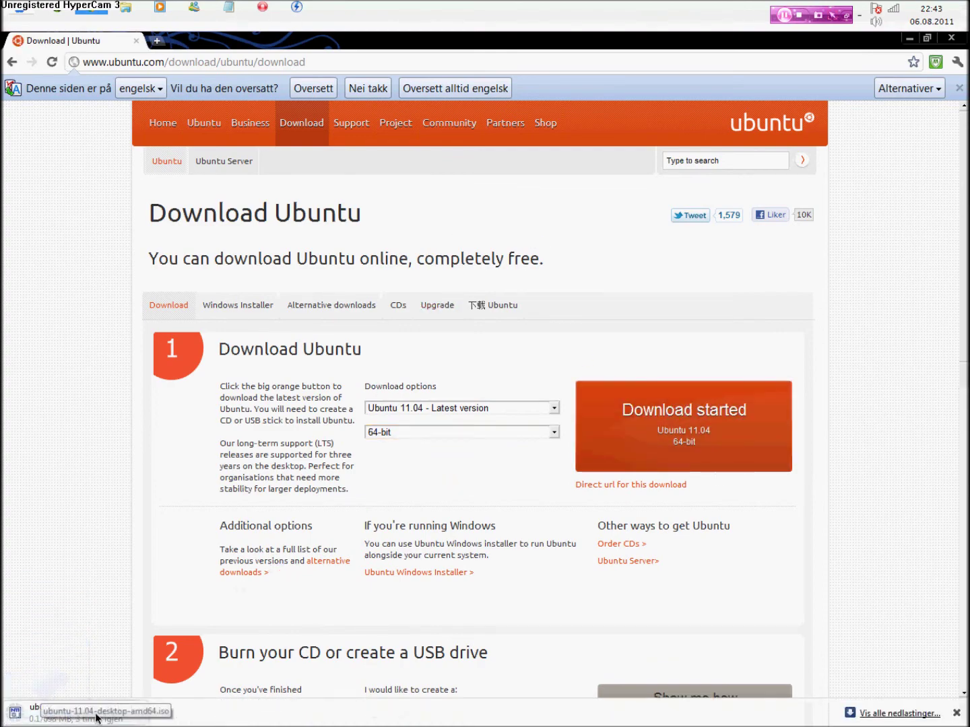
- Cancel the running Ubuntu download with Avbryt and close Chrome
{"action": "right_click", "coordinate": [96, 718]}
{"action": "left_click", "coordinate": [121, 704]}
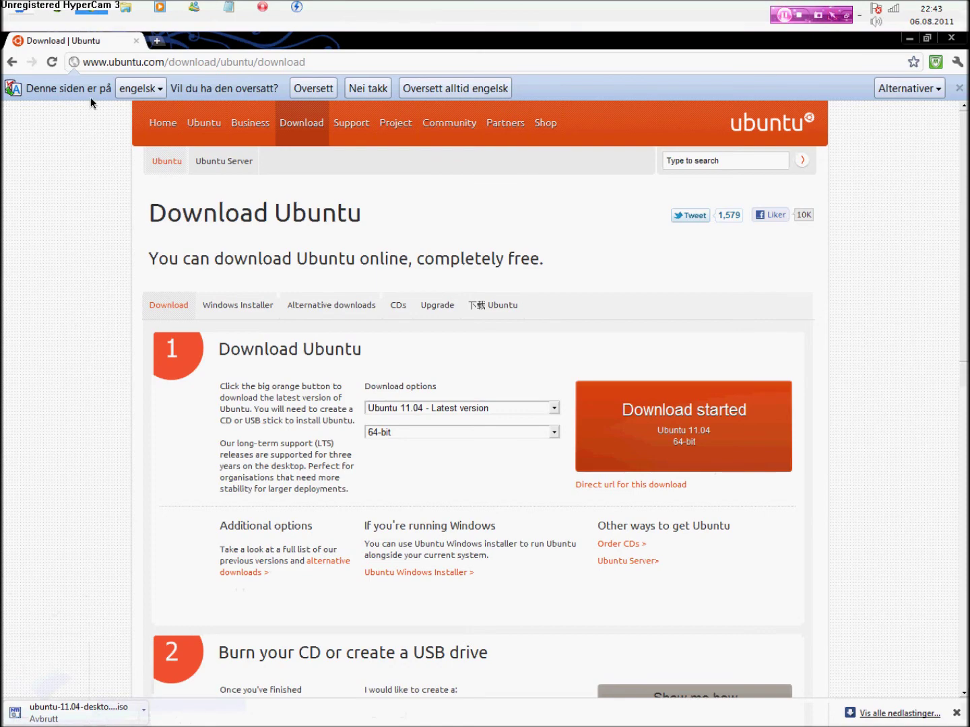
{"action": "left_click", "coordinate": [908, 37]}
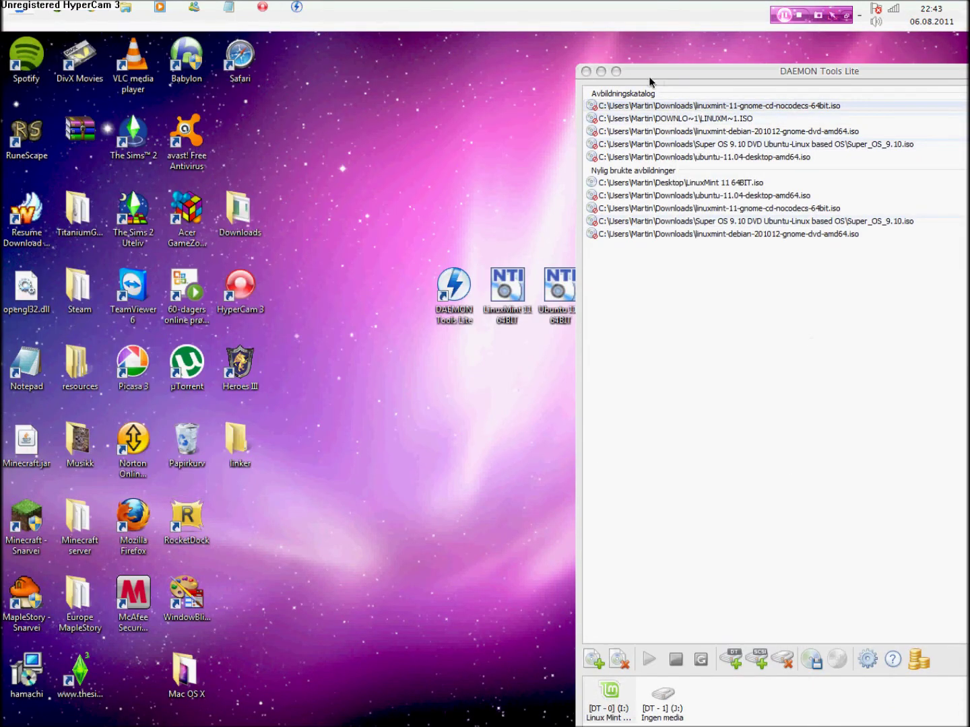
- Mount the Ubuntu 11.4 64BIT image on a virtual drive, dismiss Autokjør, and exit DAEMON Tools
{"action": "left_click_drag", "start_coordinate": [533, 300], "coordinate": [636, 703]}
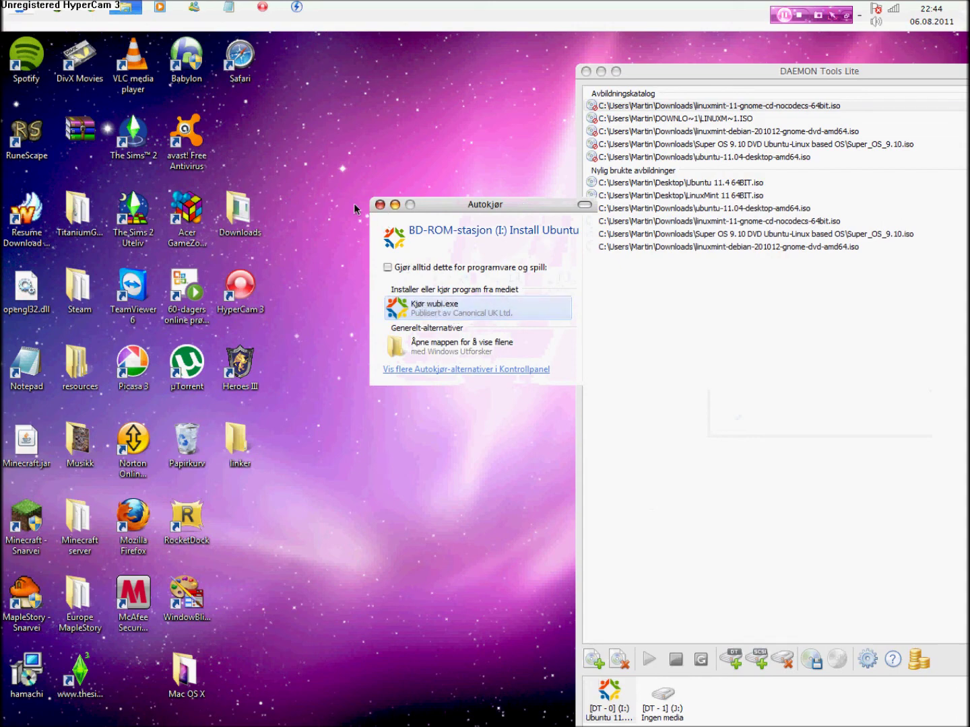
{"action": "left_click", "coordinate": [380, 205]}
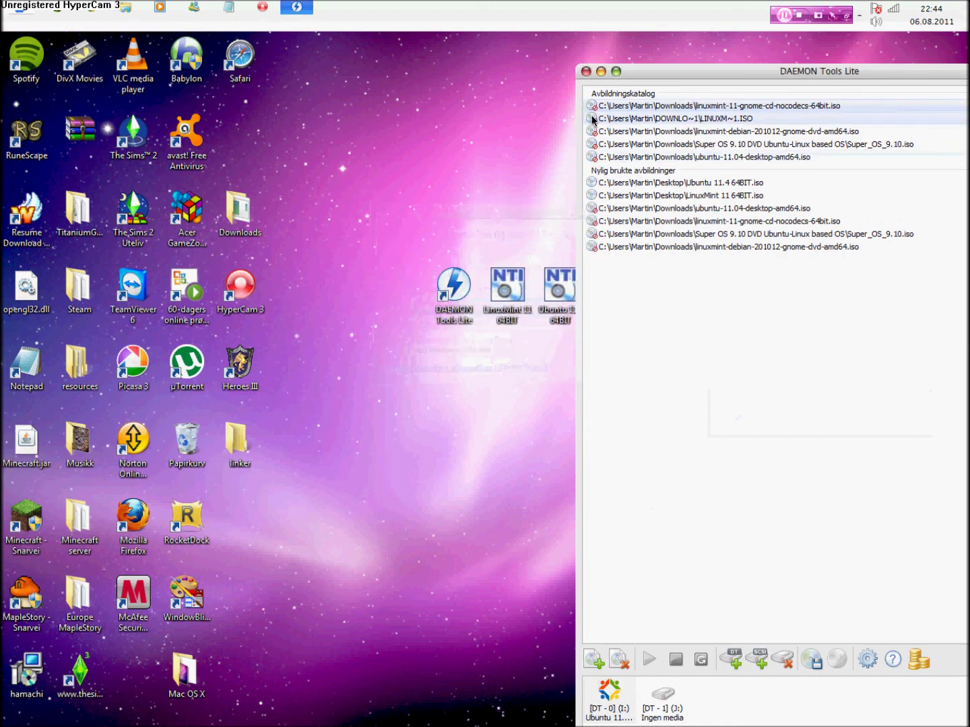
{"action": "left_click", "coordinate": [586, 71]}
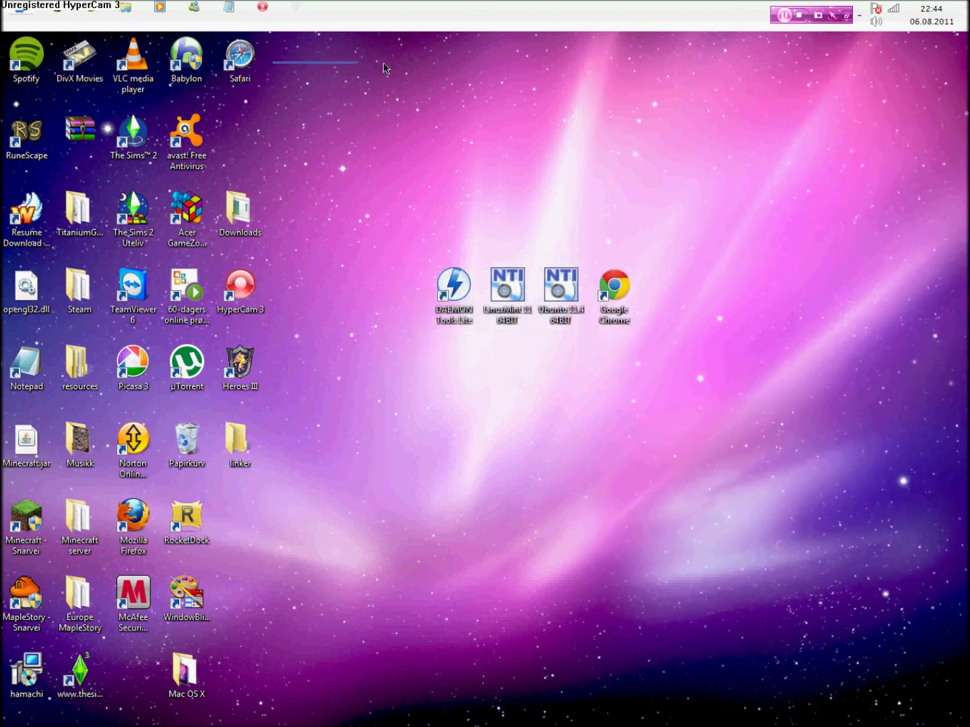
{"action": "left_click_drag", "start_coordinate": [272, 62], "coordinate": [623, 153]}
{"action": "left_click_drag", "start_coordinate": [901, 602], "coordinate": [303, 53]}
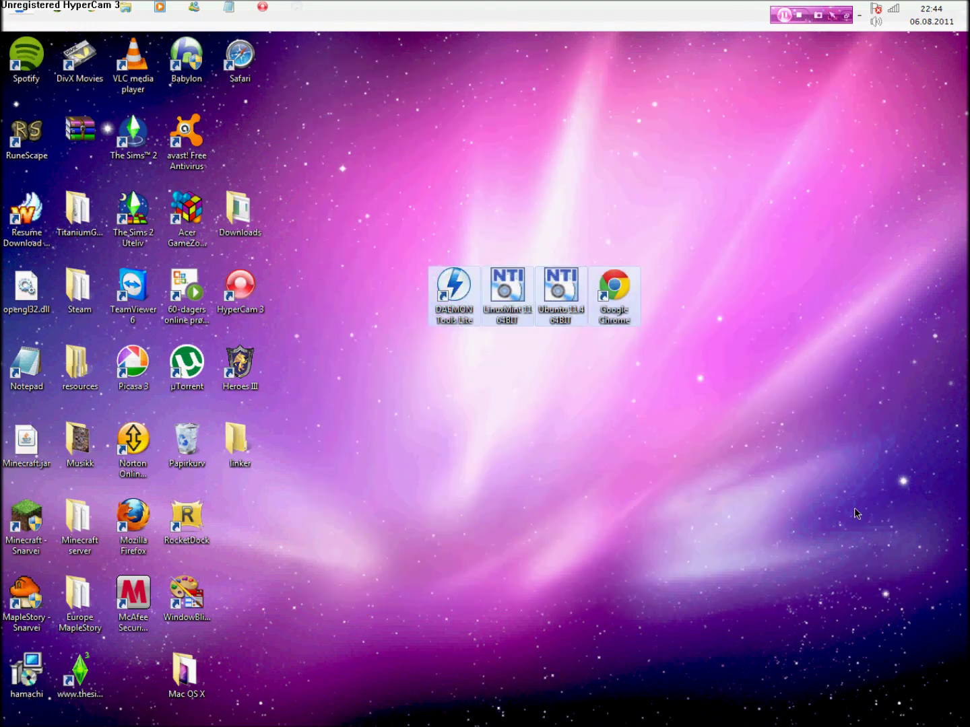
{"action": "left_click_drag", "start_coordinate": [854, 513], "coordinate": [355, 174]}
{"action": "left_click", "coordinate": [663, 457]}
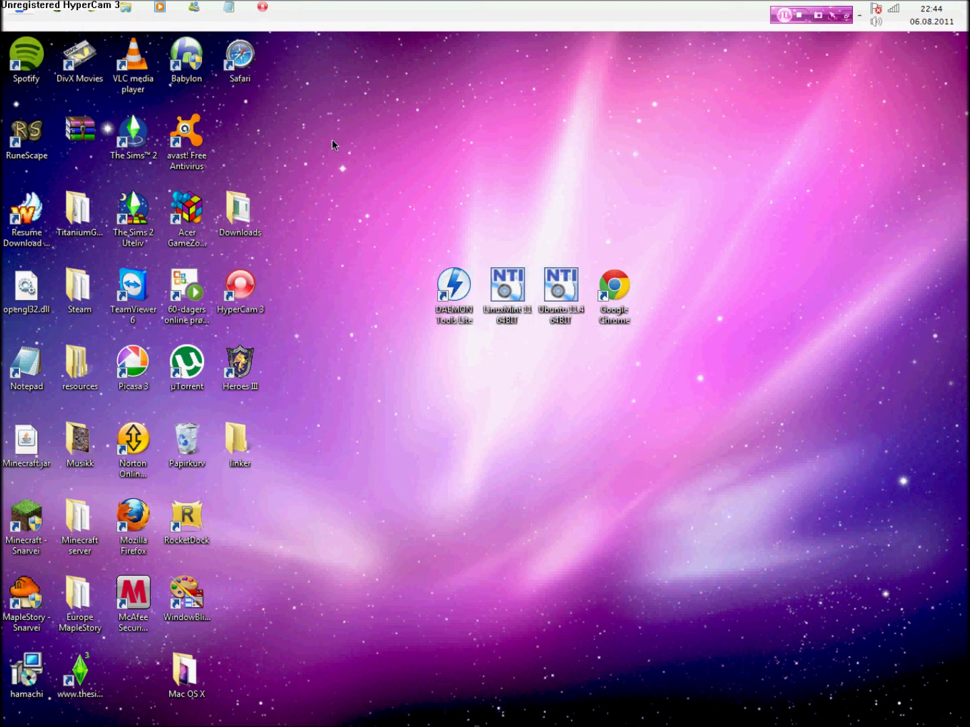
{"action": "mouse_move", "coordinate": [331, 139]}
{"action": "left_mouse_down"}
{"action": "mouse_move", "coordinate": [789, 475]}
{"action": "mouse_move", "coordinate": [277, 119]}
{"action": "left_mouse_up"}
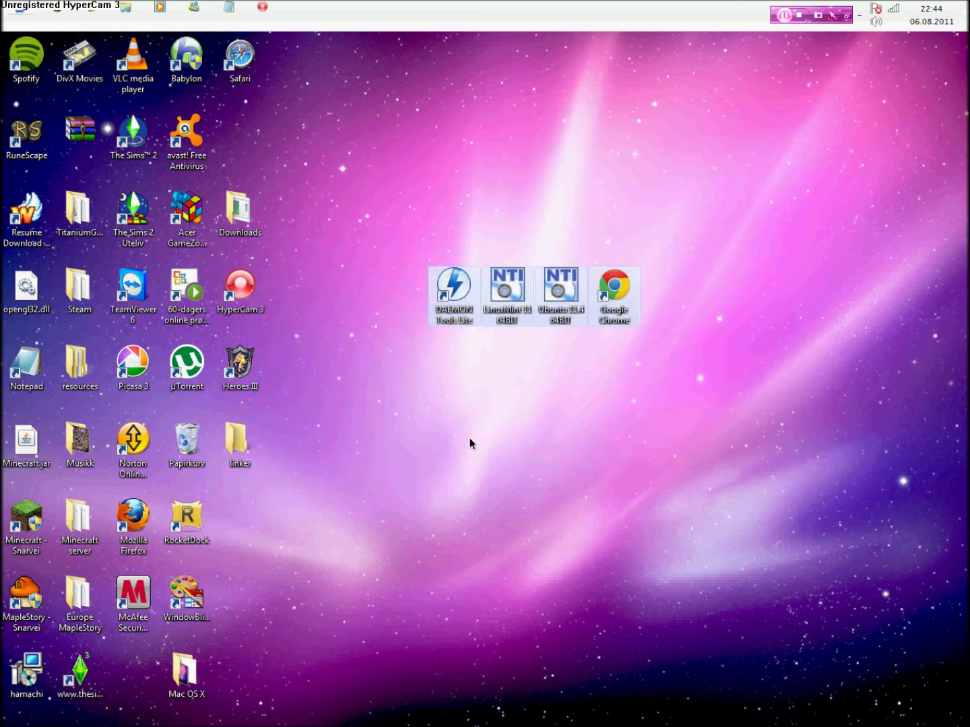
{"action": "left_click", "coordinate": [470, 438]}
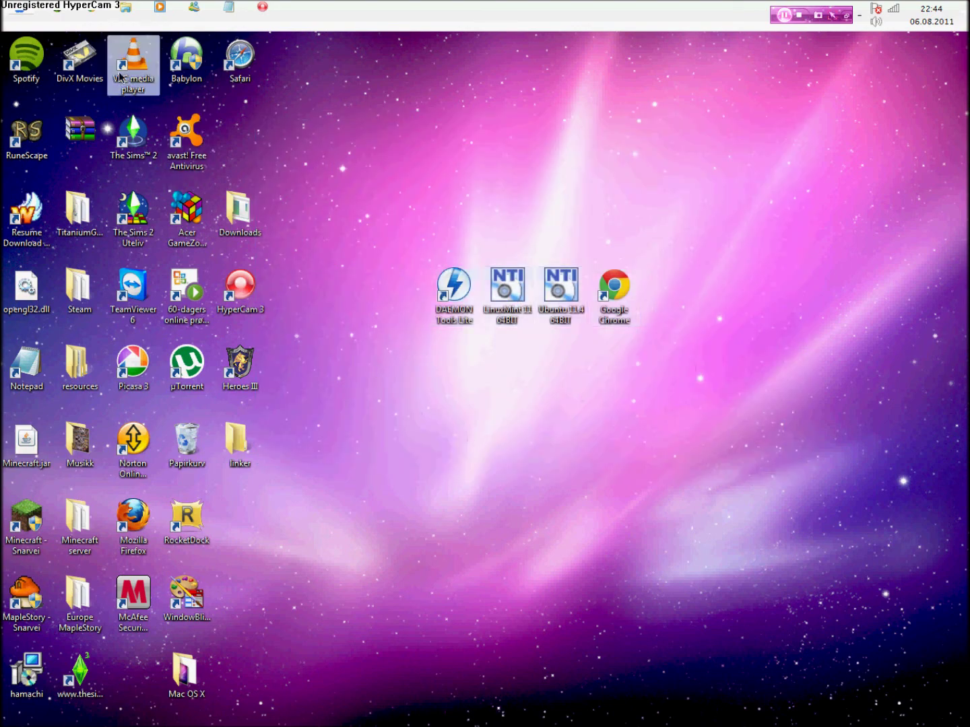